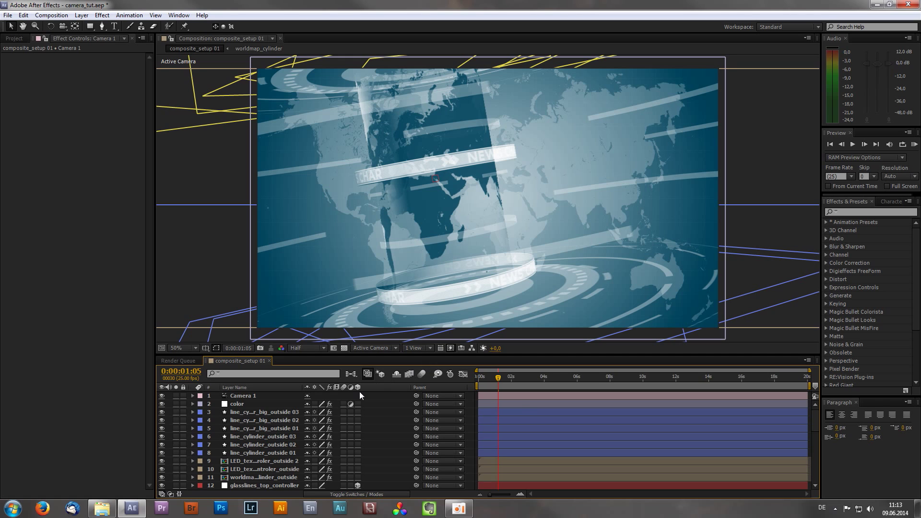
# - Examine the circleline_07 and worldmap_cylinder_outside layers, including the contents of the worldmap_cylinder composition, and return to composite_setup 01
pyautogui.scroll(-2, 366, 437)
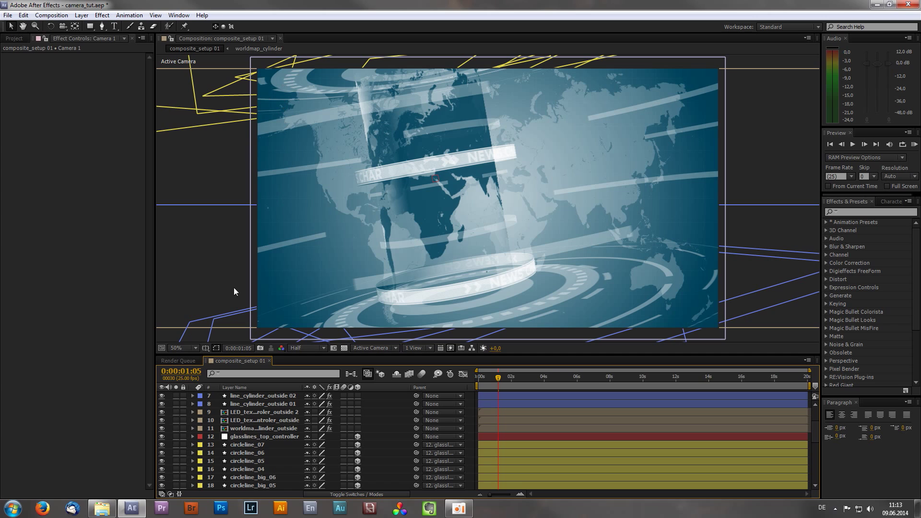
pyautogui.click(248, 445)
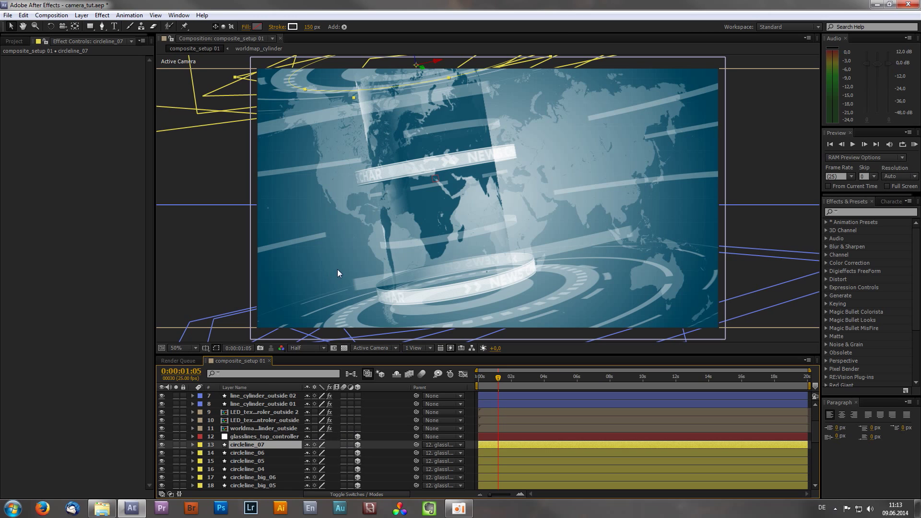
pyautogui.click(271, 429)
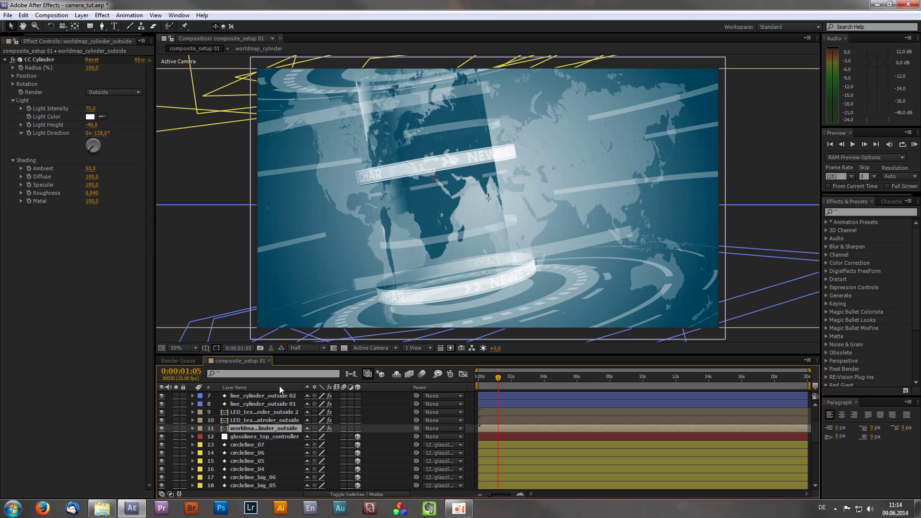
pyautogui.doubleClick(253, 429)
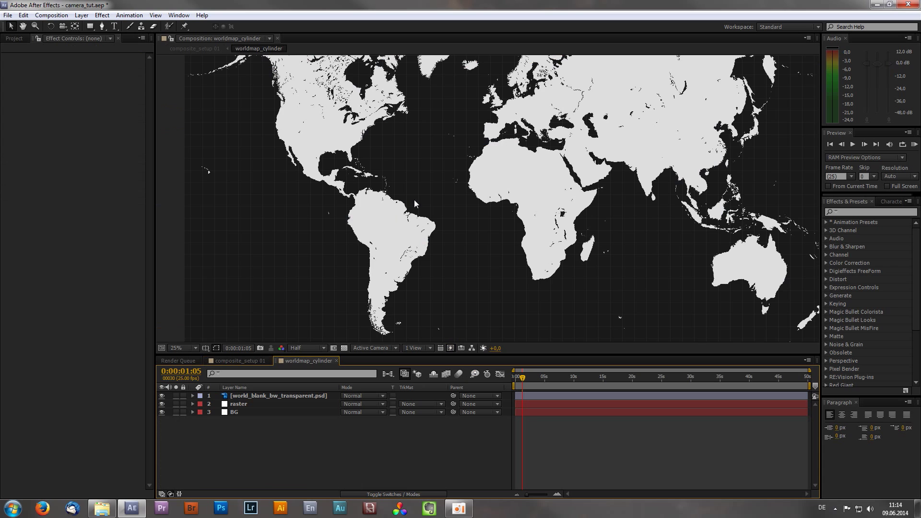
pyautogui.scroll(-2, 435, 200)
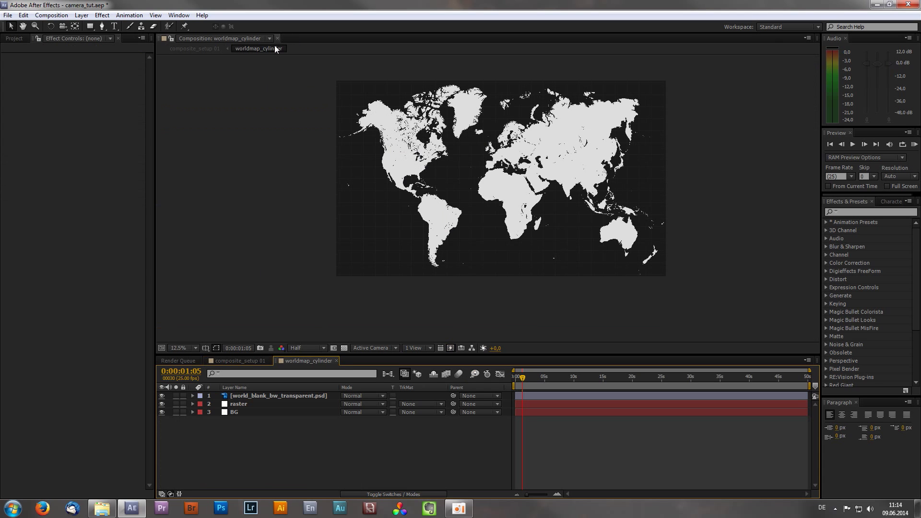
pyautogui.click(336, 361)
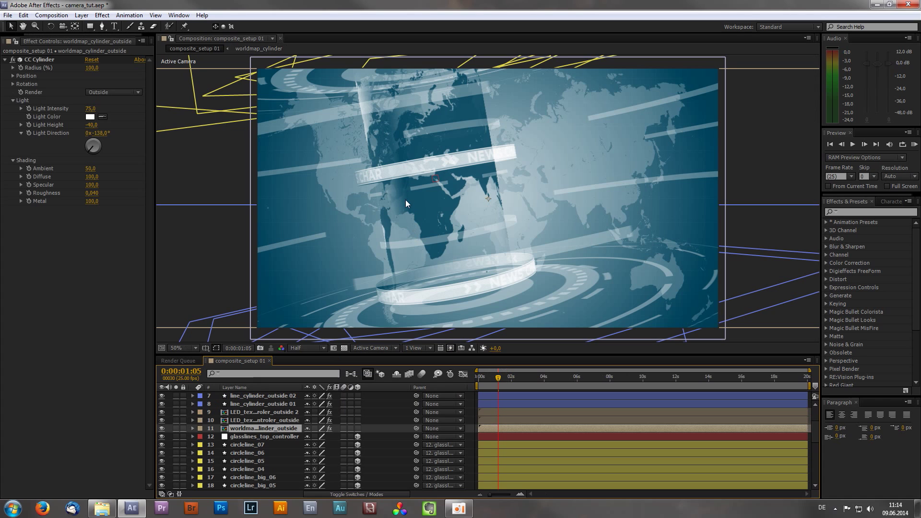
pyautogui.click(469, 430)
pyautogui.scroll(2, 467, 427)
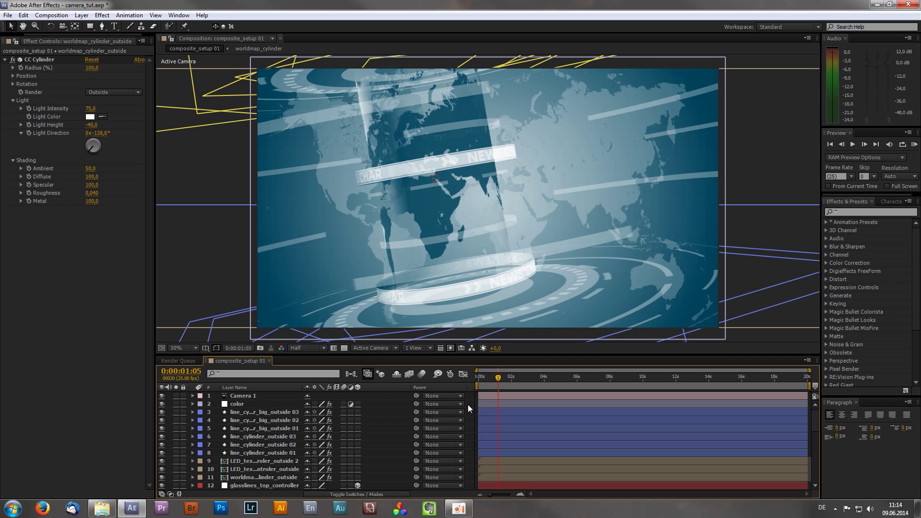
pyautogui.rightClick(473, 402)
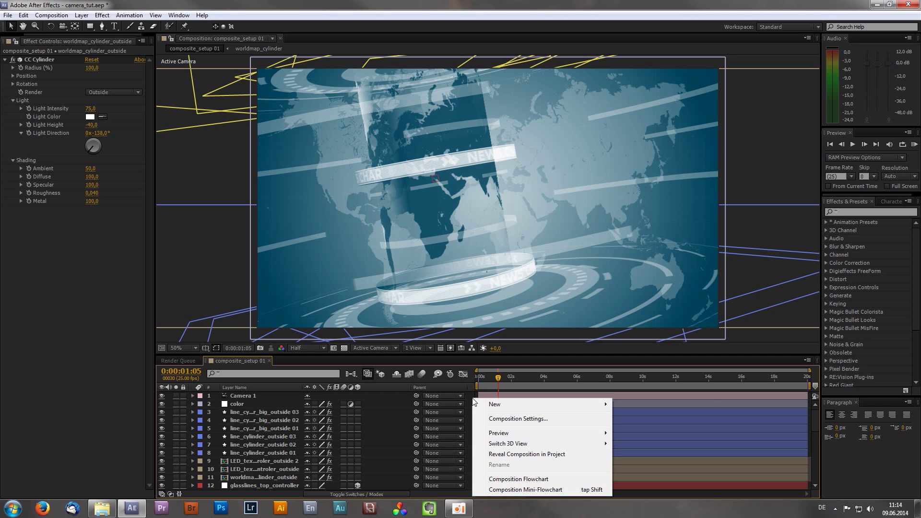
pyautogui.moveTo(505, 407)
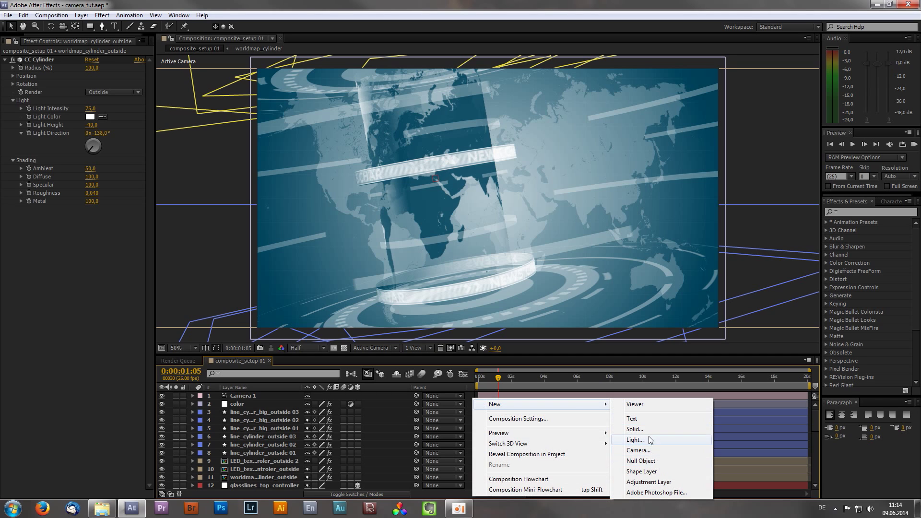
pyautogui.click(307, 21)
pyautogui.click(82, 15)
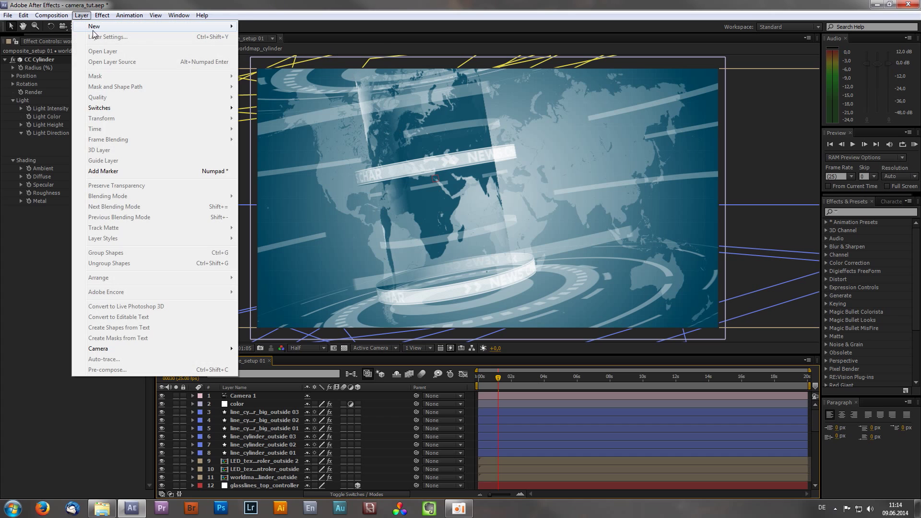
pyautogui.click(343, 10)
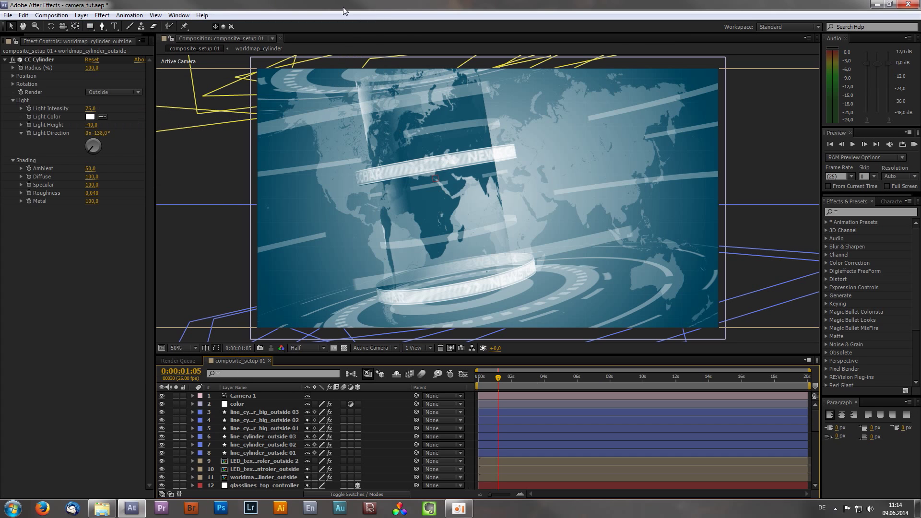
# - Open the settings of Camera 1 and examine the available lens presets and the focal length
pyautogui.doubleClick(252, 396)
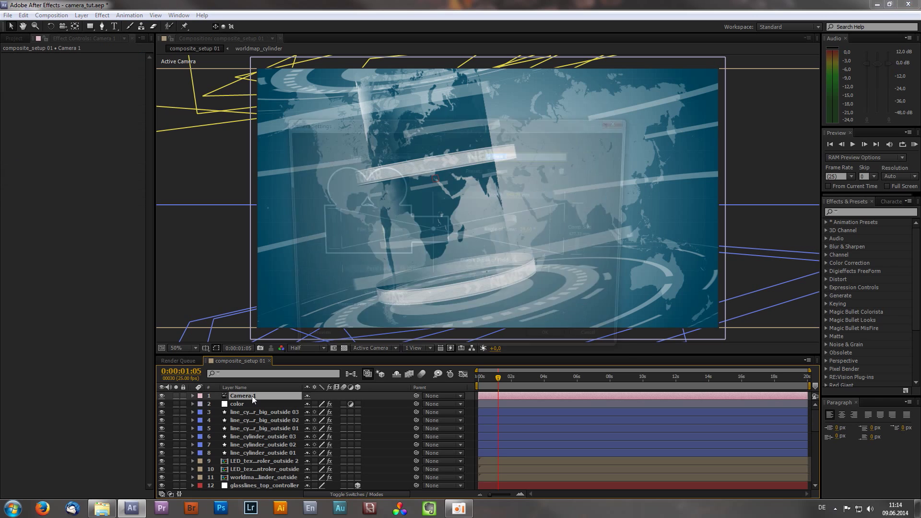
pyautogui.click(448, 154)
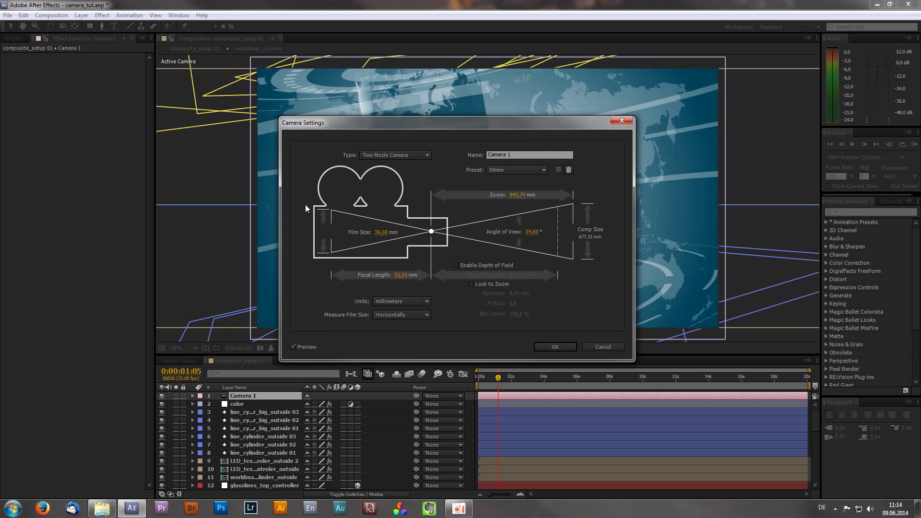
pyautogui.click(504, 170)
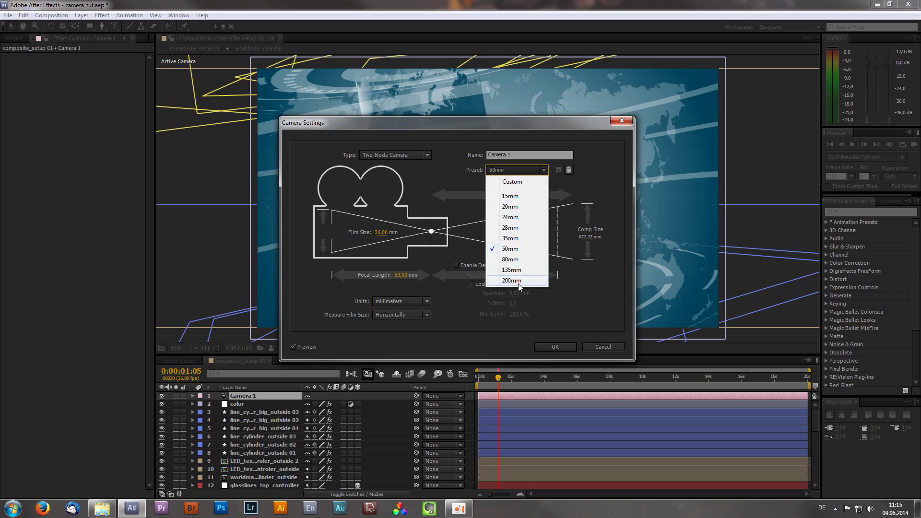
pyautogui.click(609, 178)
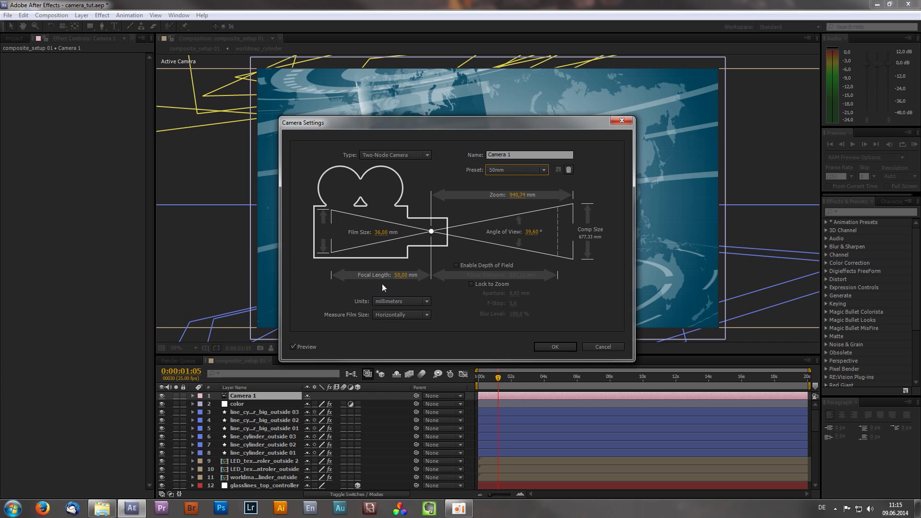
pyautogui.click(398, 275)
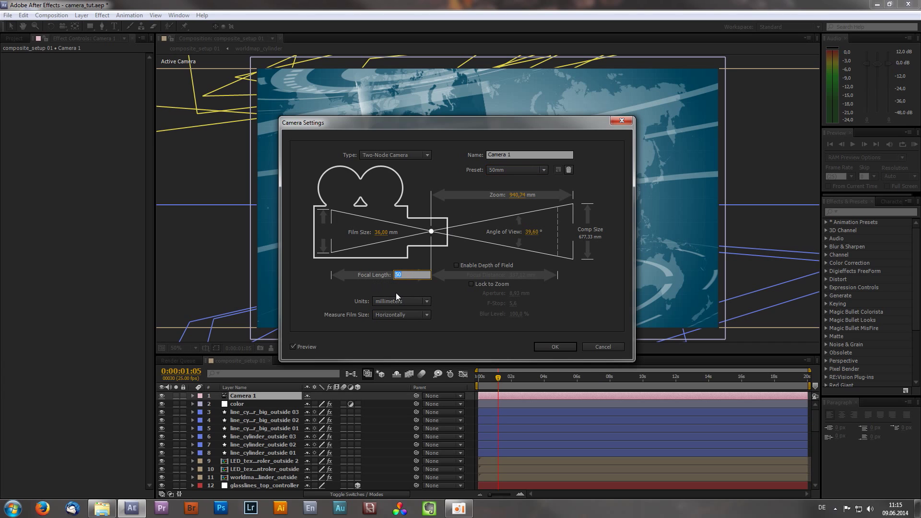
pyautogui.press('Return')
# - Review the camera type options, keep Two-Node Camera and accept the camera settings
pyautogui.click(416, 154)
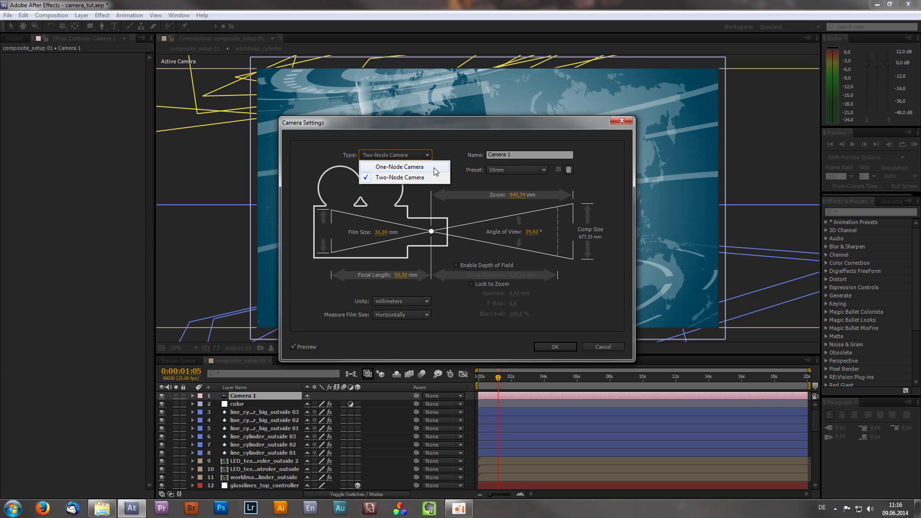
pyautogui.click(444, 143)
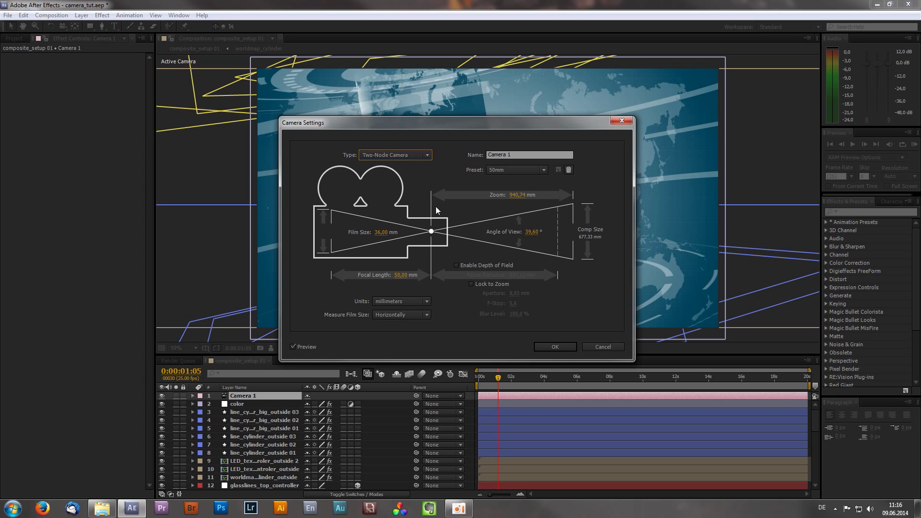
pyautogui.click(410, 157)
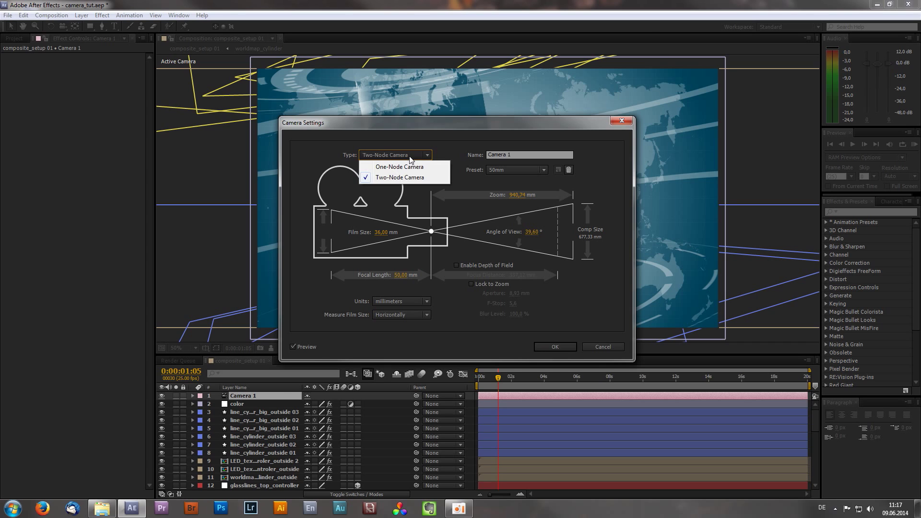
pyautogui.click(420, 178)
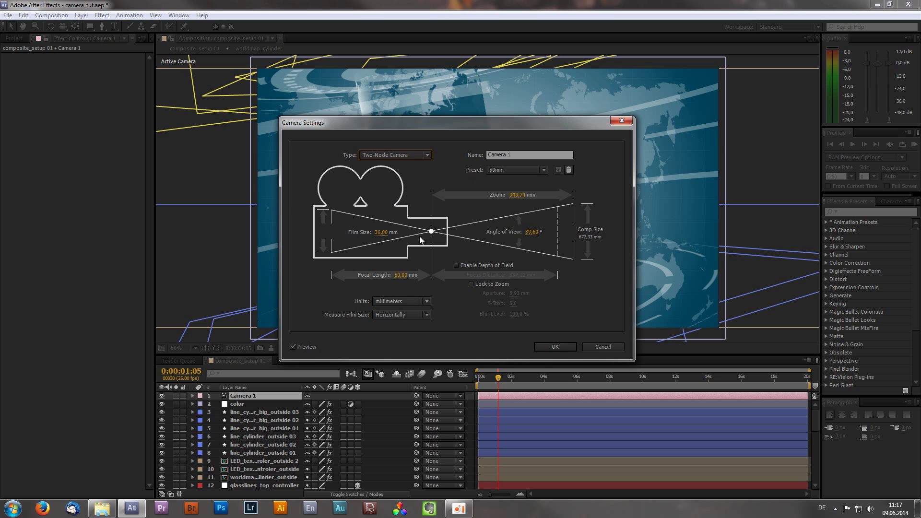
pyautogui.click(556, 347)
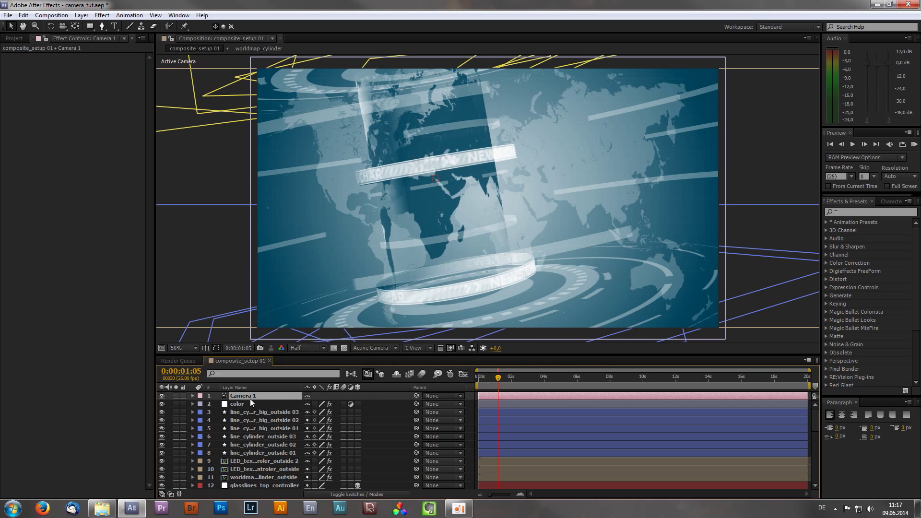
# - Reopen the settings of the selected Camera 1 layer and accept them without edits
pyautogui.click(82, 15)
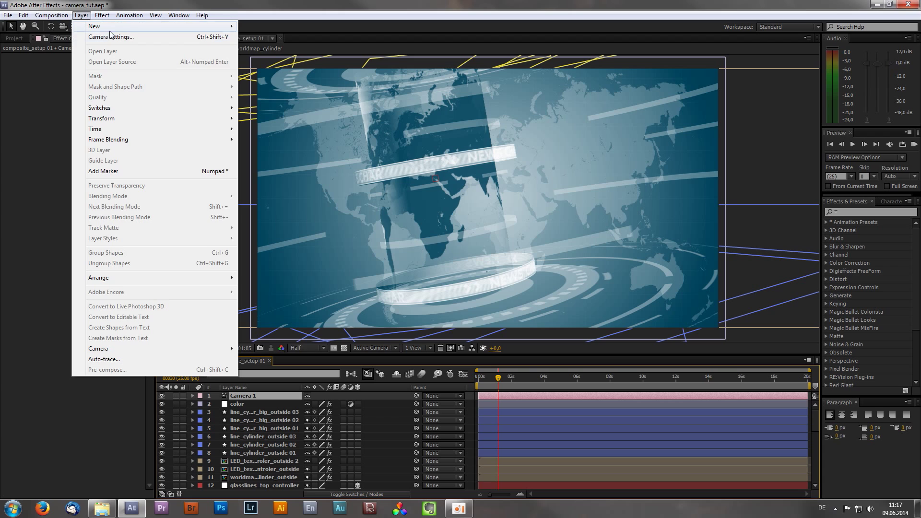
pyautogui.click(144, 37)
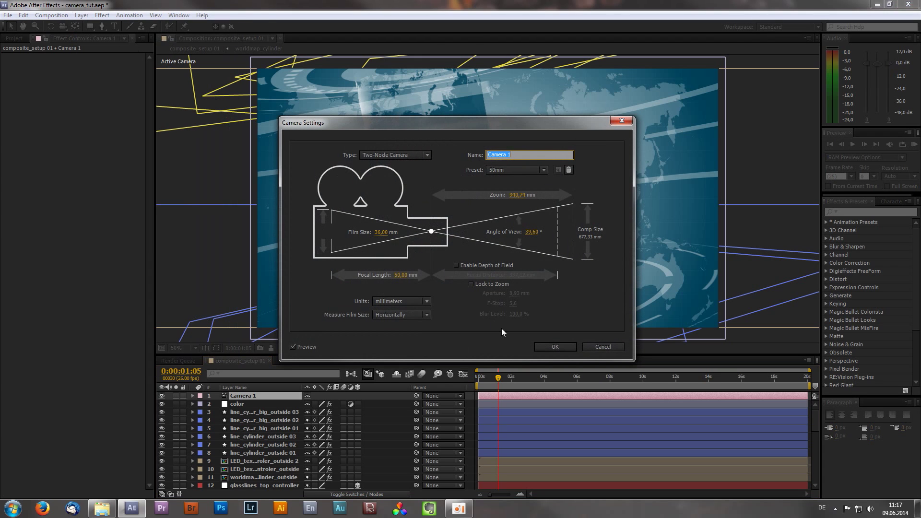
pyautogui.click(550, 346)
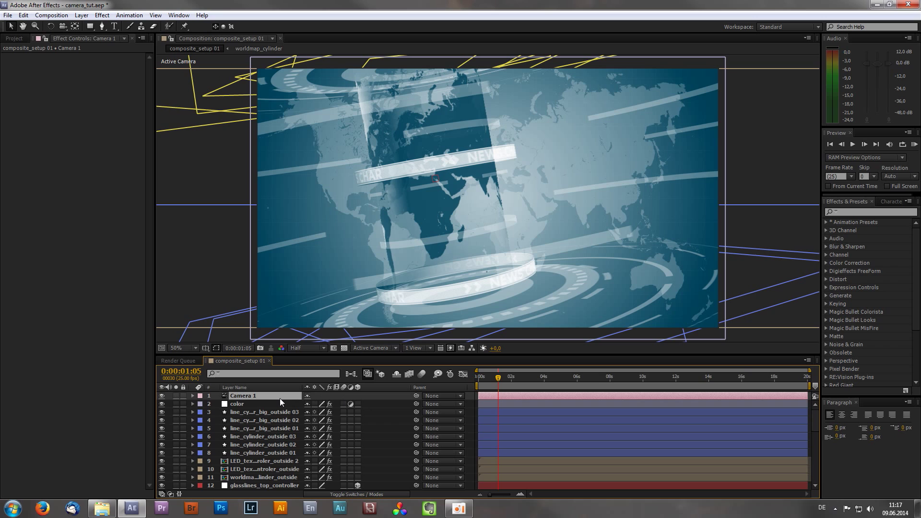
# - Add a second camera layer to the composition, keeping the offered One-Node Camera settings
pyautogui.click(382, 349)
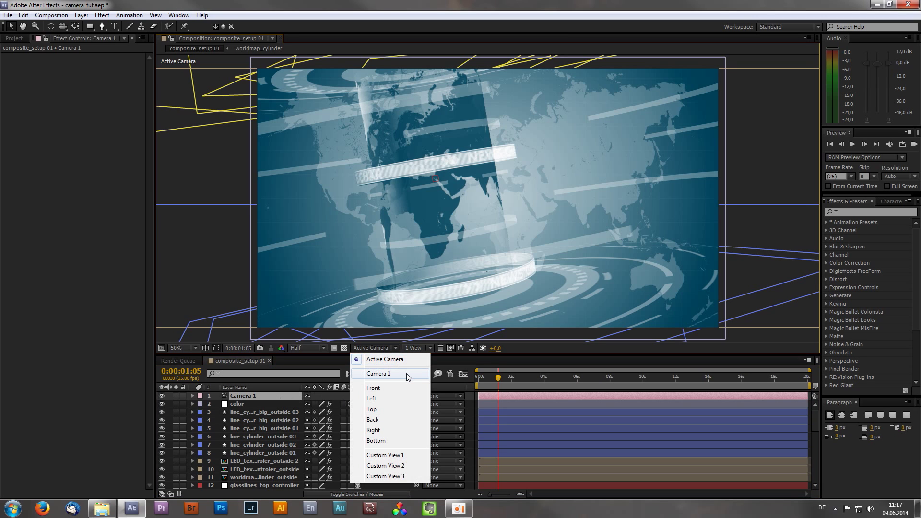
pyautogui.rightClick(470, 395)
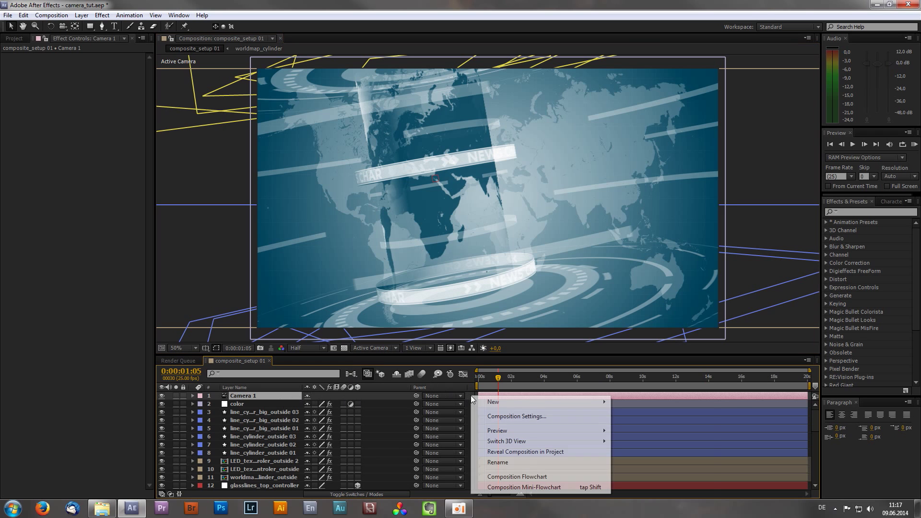
pyautogui.moveTo(482, 405)
pyautogui.click(633, 448)
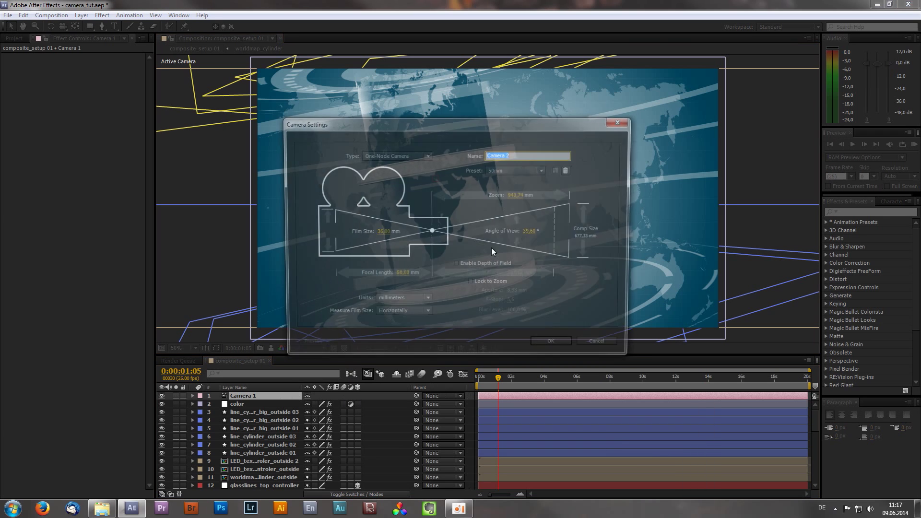
pyautogui.click(556, 349)
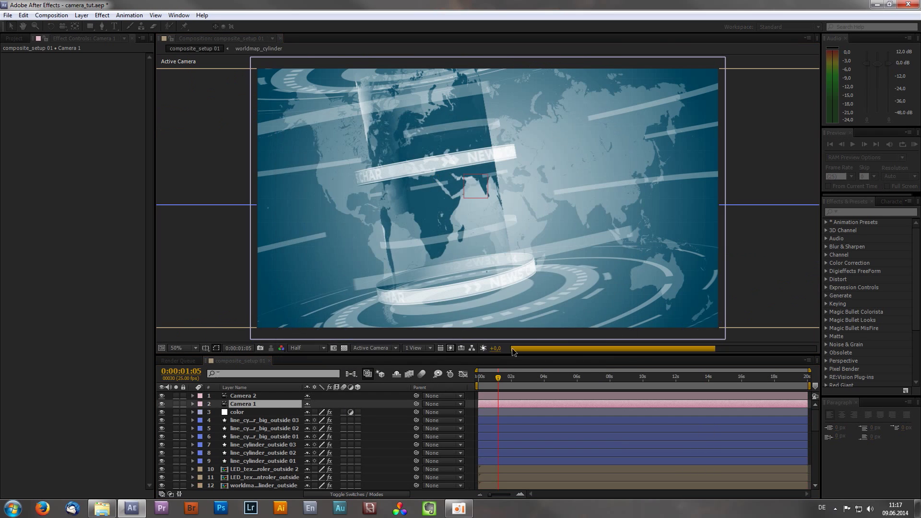
# - View the scene through Camera 1, Front, Top and Custom View 1, and return to the Active Camera view
pyautogui.click(379, 348)
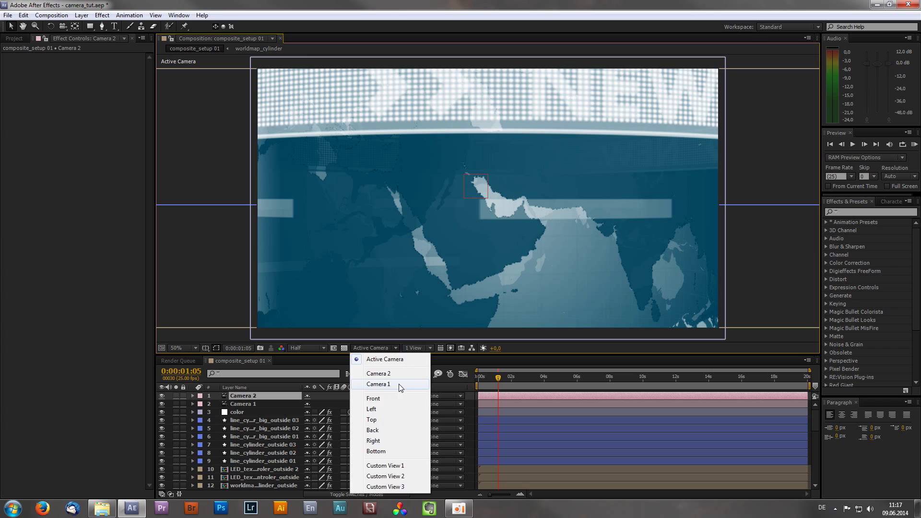
pyautogui.click(399, 383)
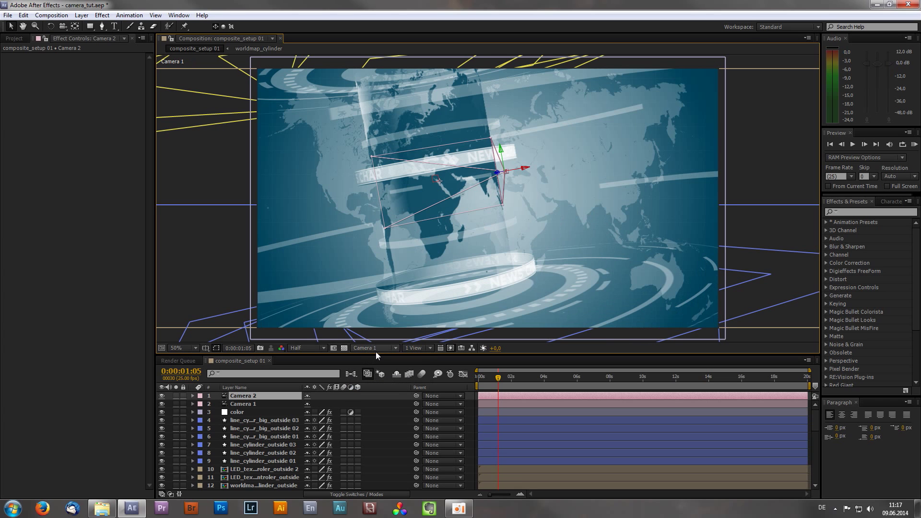
pyautogui.click(376, 349)
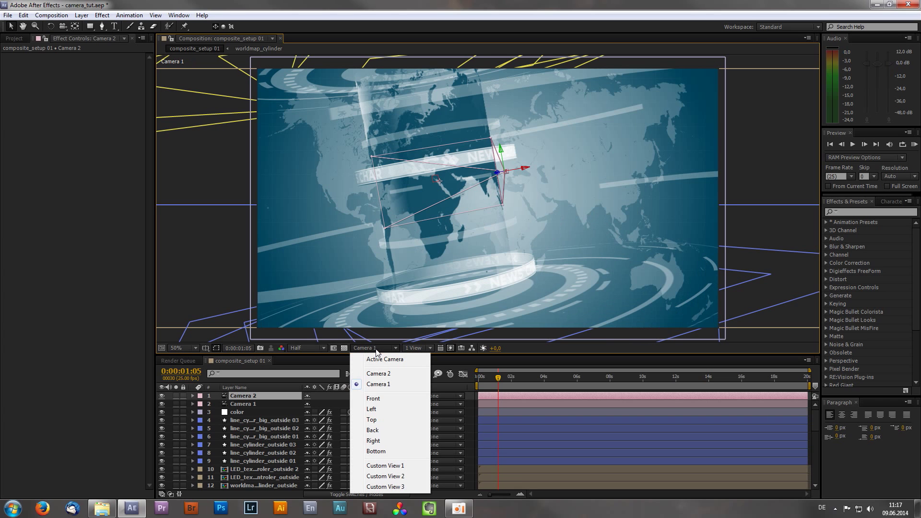
pyautogui.click(387, 398)
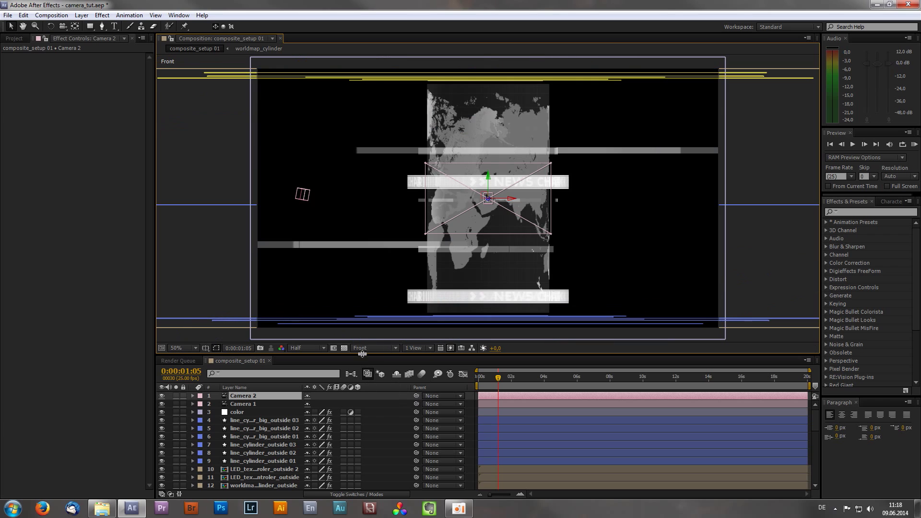
pyautogui.click(366, 347)
pyautogui.click(376, 419)
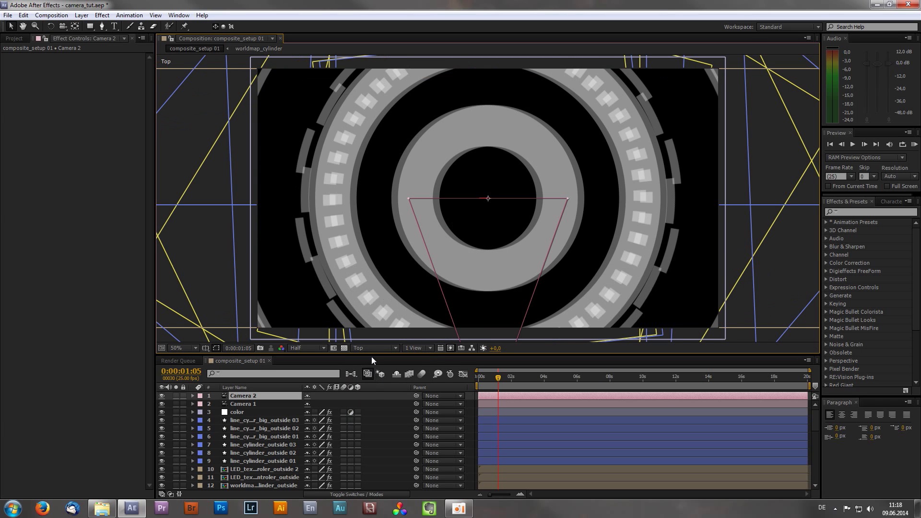
pyautogui.click(372, 353)
pyautogui.click(385, 465)
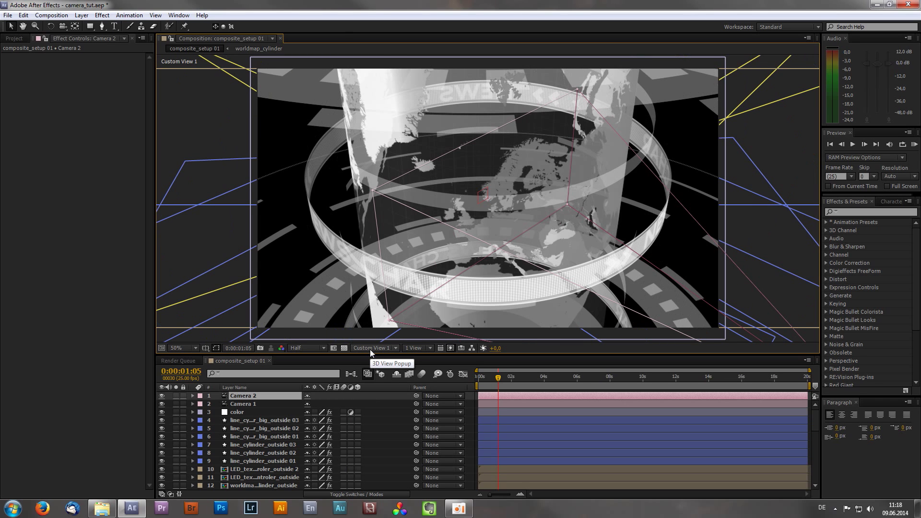
pyautogui.click(373, 348)
pyautogui.click(378, 359)
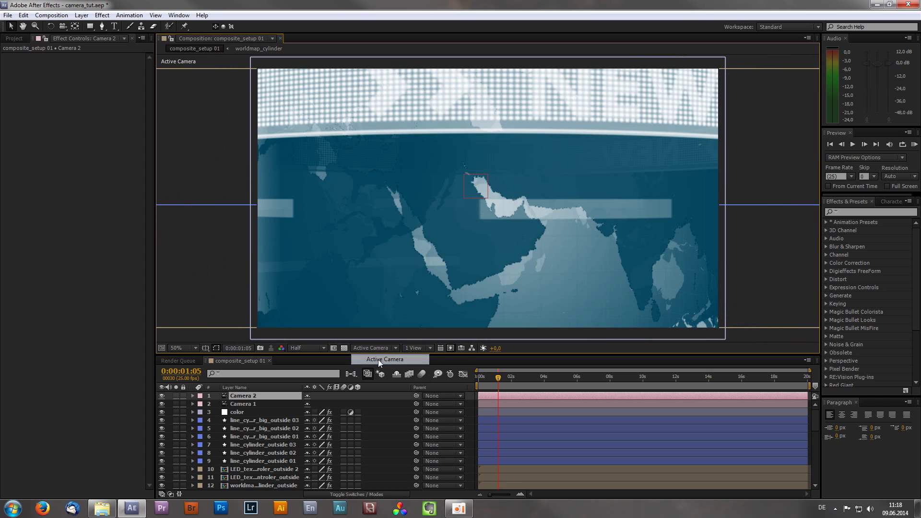
# - Show the scene through Camera 1 and split the composition viewer into 2 Views - Horizontal
pyautogui.click(377, 349)
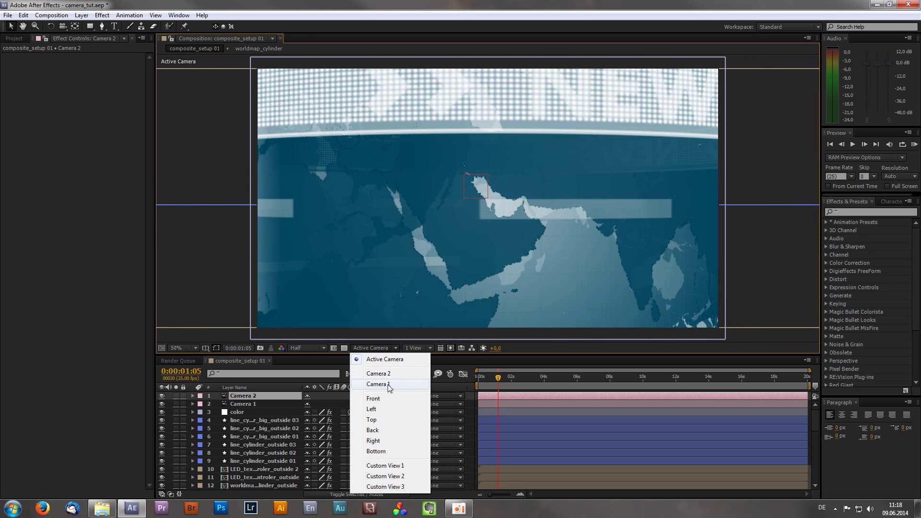
pyautogui.click(387, 384)
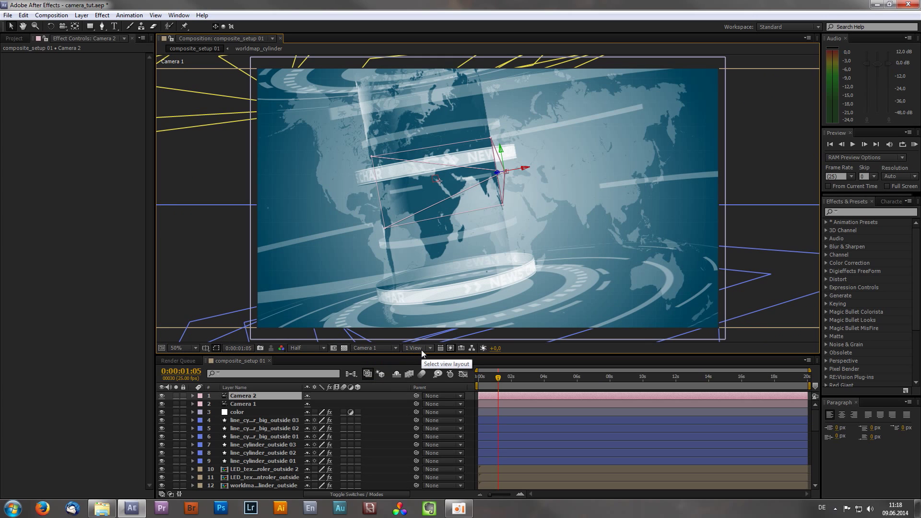
pyautogui.click(421, 350)
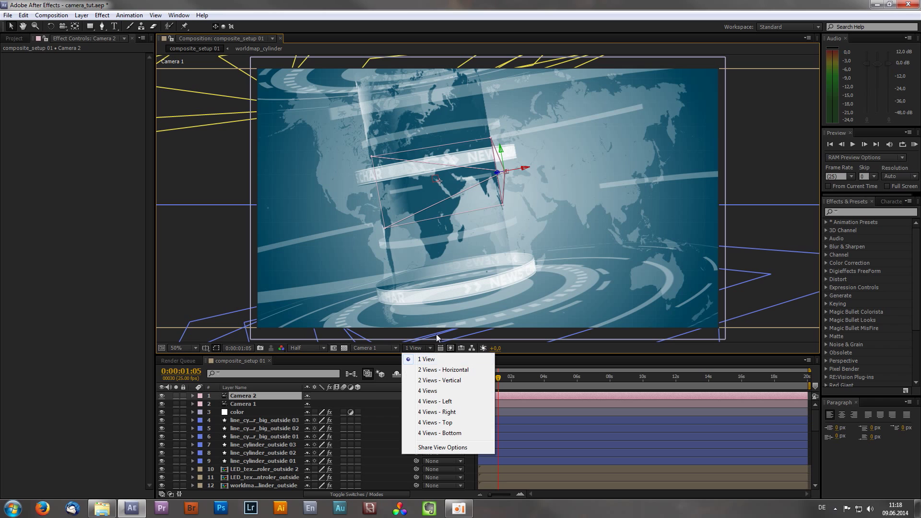
pyautogui.click(458, 370)
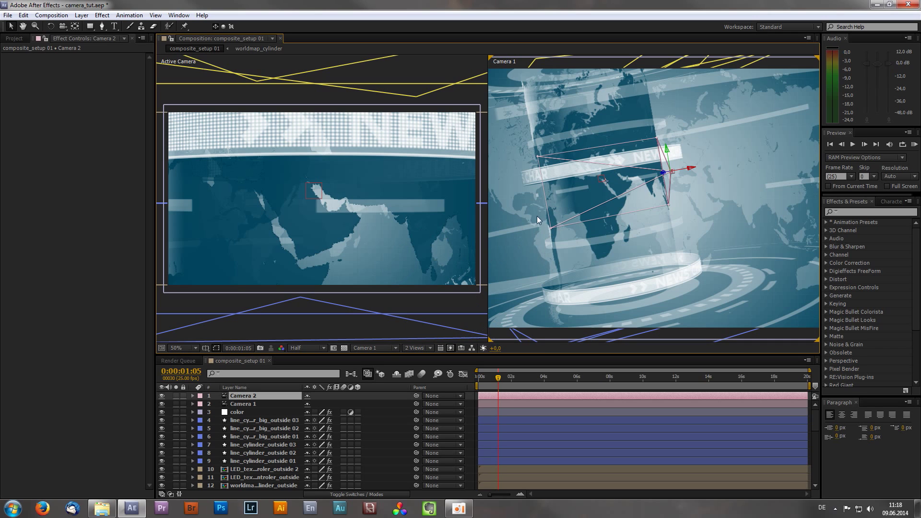
# - Change the Active Camera half of the split viewer to the Top view
pyautogui.click(455, 306)
pyautogui.click(376, 348)
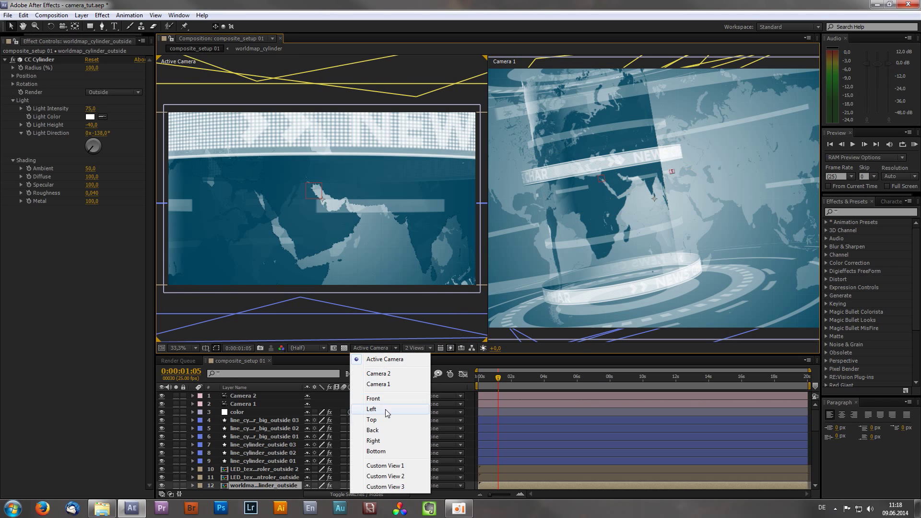
pyautogui.click(384, 421)
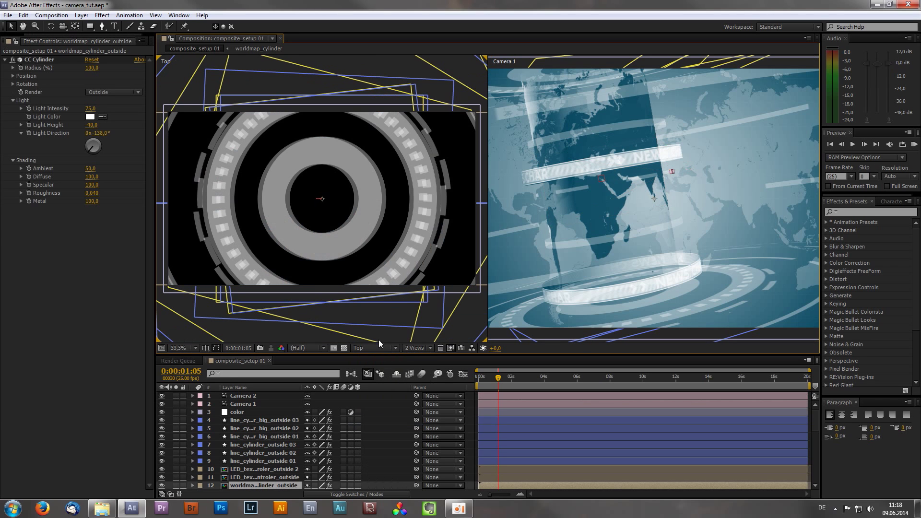
# - Try the 4 Views - Left and 4 Views - Bottom layouts, and return to a single view of Camera 1
pyautogui.click(420, 347)
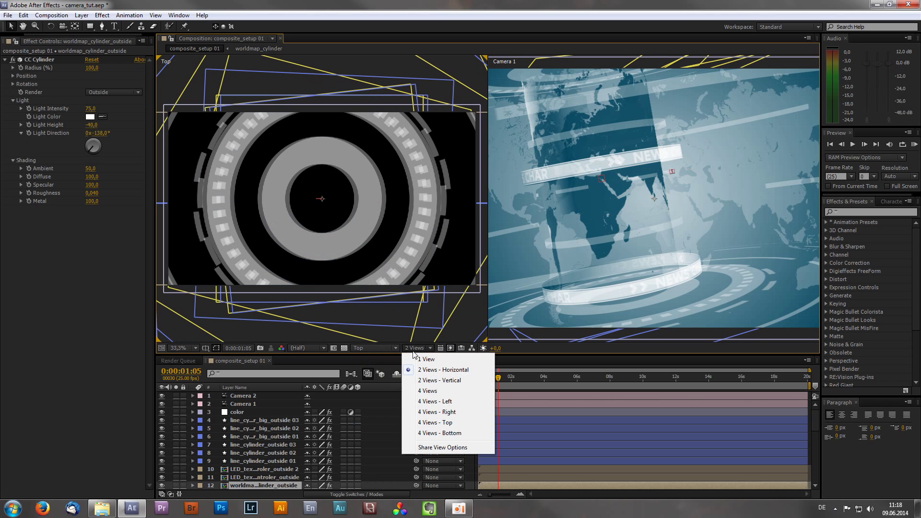
pyautogui.click(437, 402)
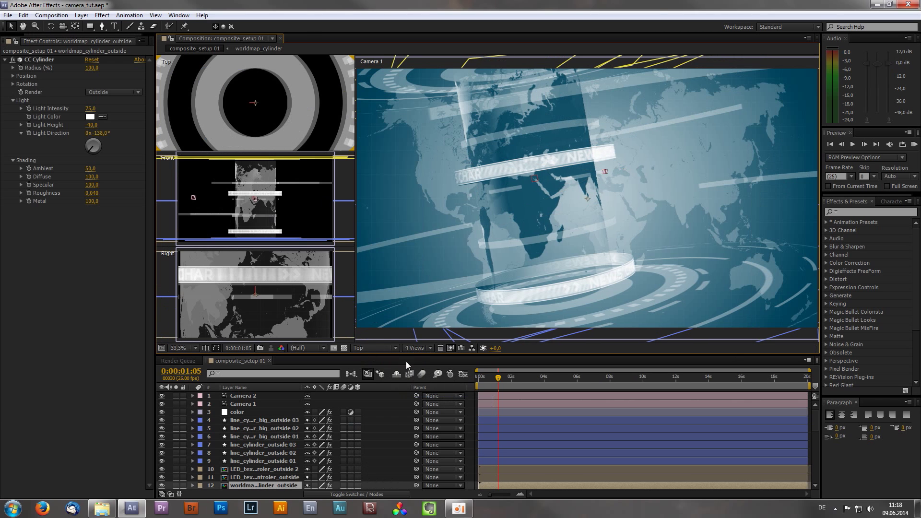
pyautogui.click(417, 349)
pyautogui.click(444, 431)
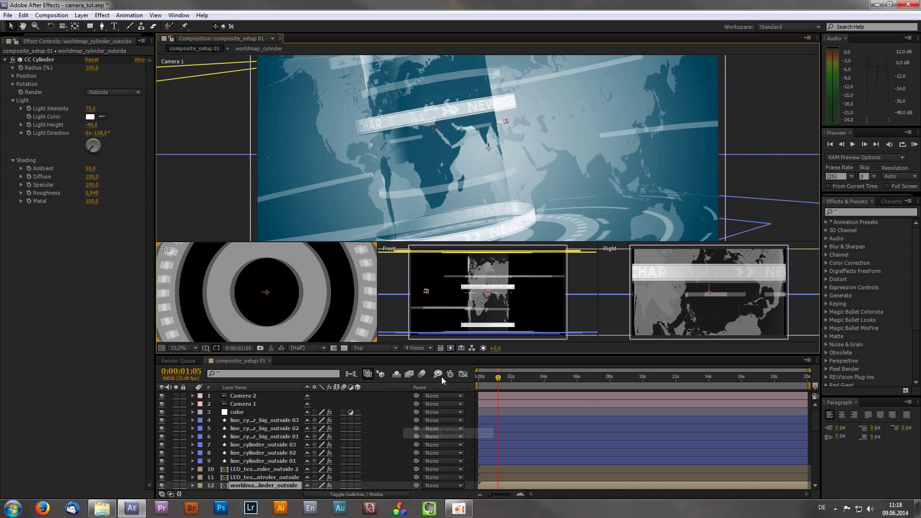
pyautogui.click(413, 347)
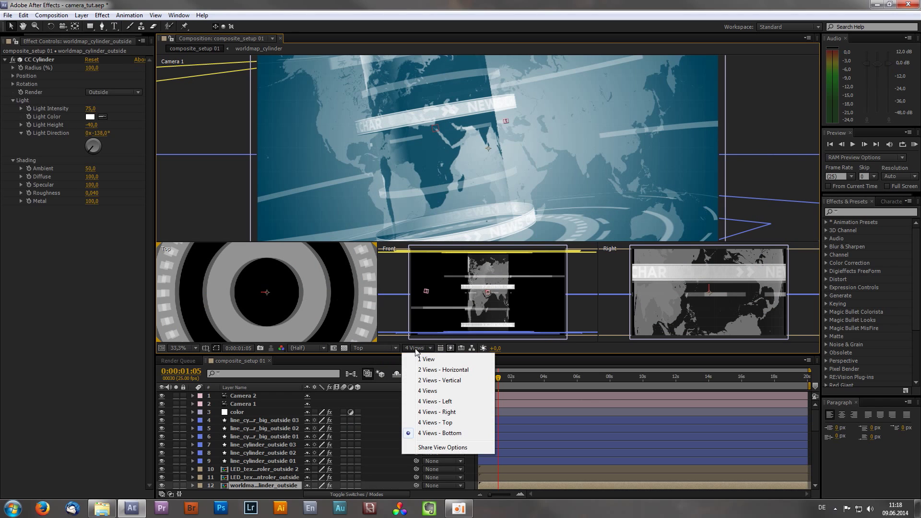
pyautogui.click(451, 360)
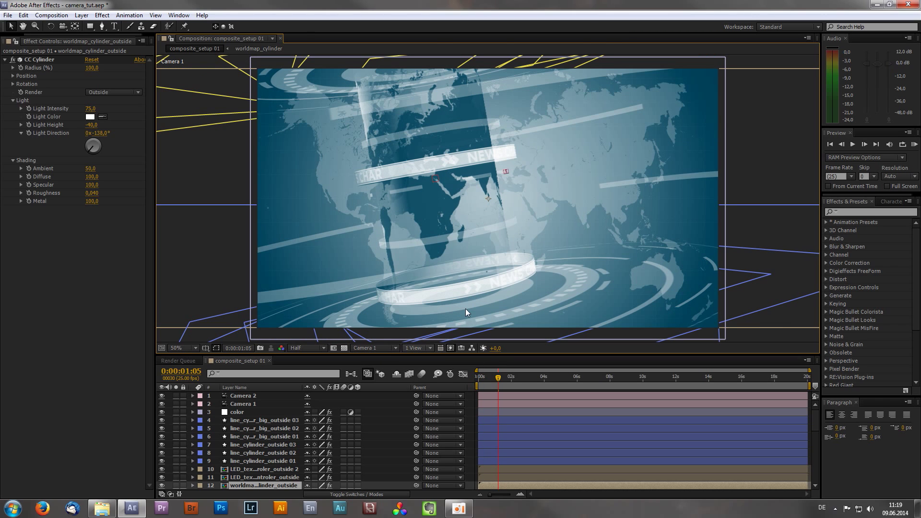
# - Delete the Camera 2 layer from the composition
pyautogui.click(381, 347)
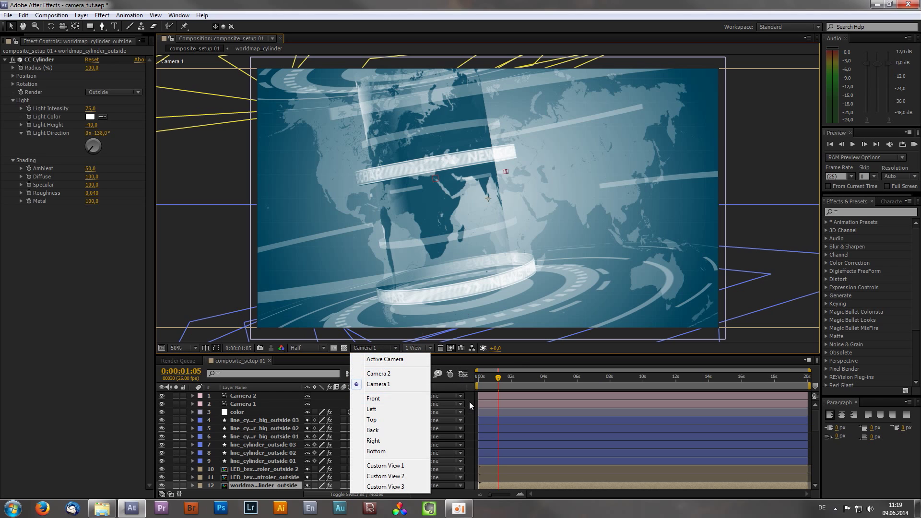
pyautogui.click(244, 396)
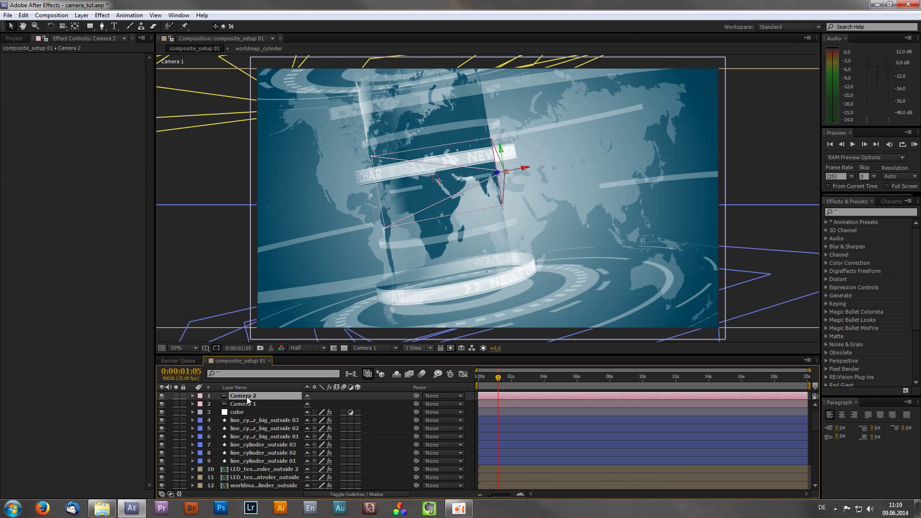
pyautogui.press('Delete')
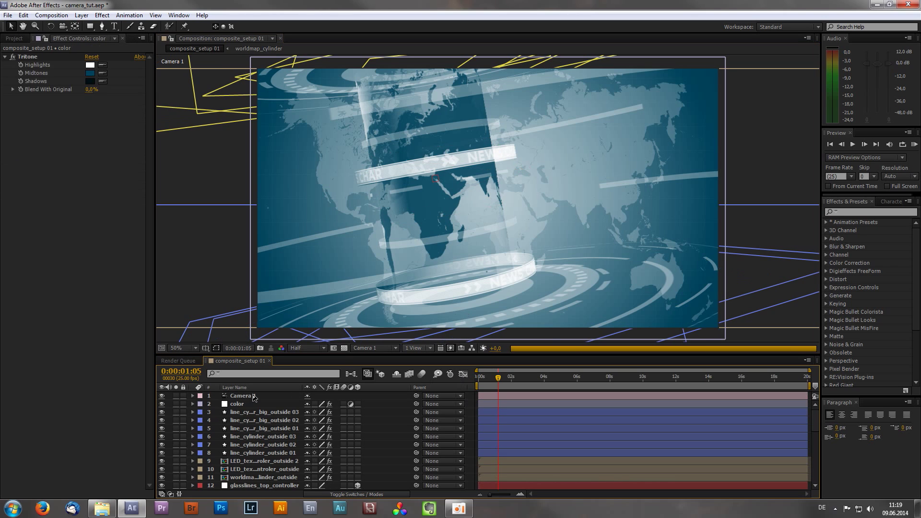
# - Dolly the Camera 1 layer toward the cylinder and back out with the Track Z Camera Tool
pyautogui.click(250, 396)
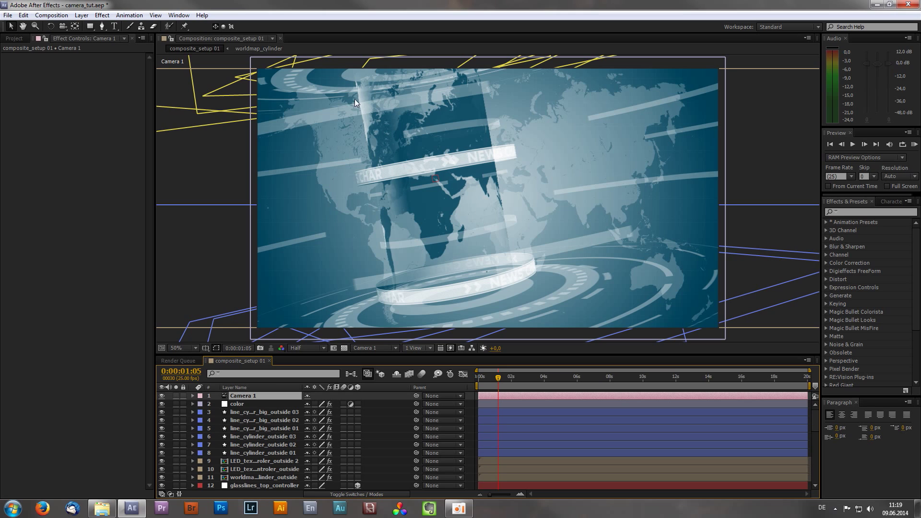
pyautogui.click(62, 26)
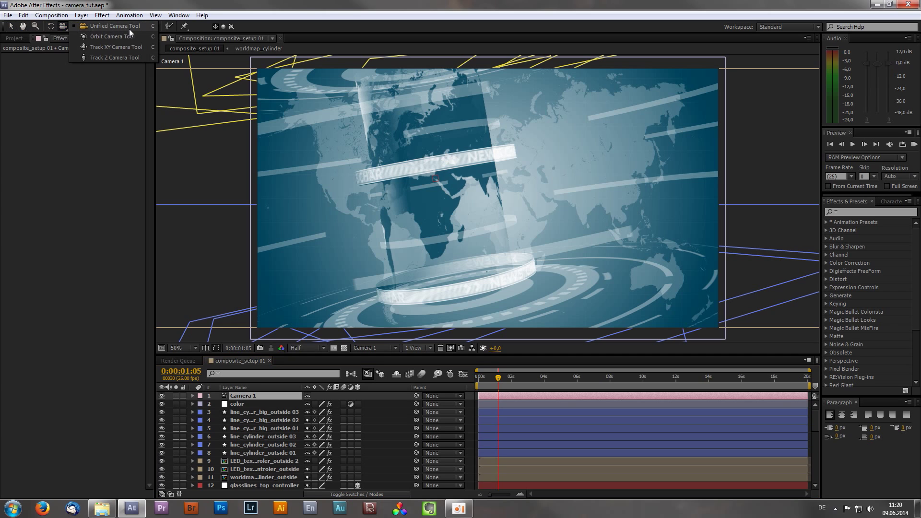
pyautogui.click(140, 57)
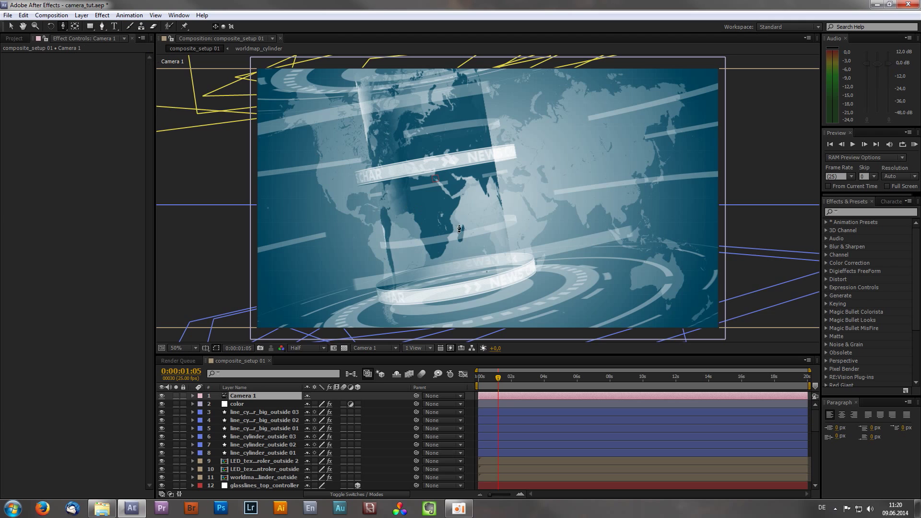
pyautogui.scroll(10, 459, 229)
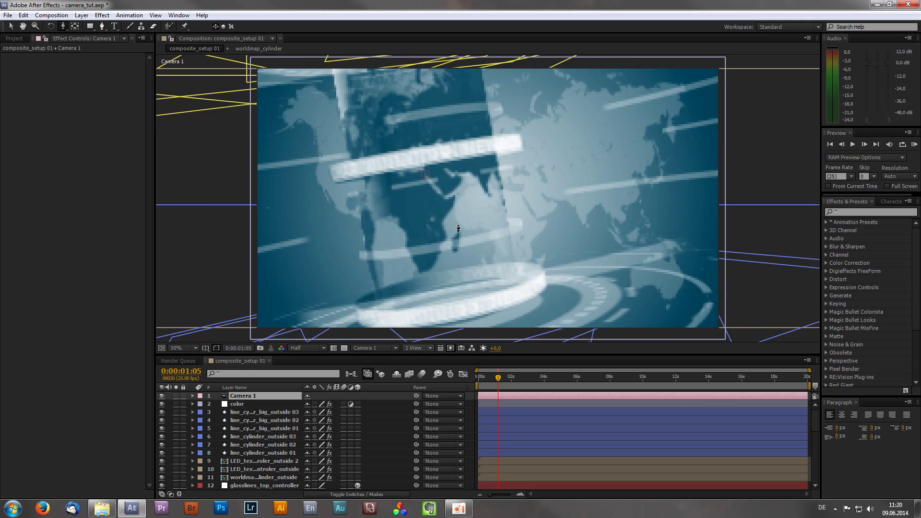
pyautogui.scroll(-6, 458, 228)
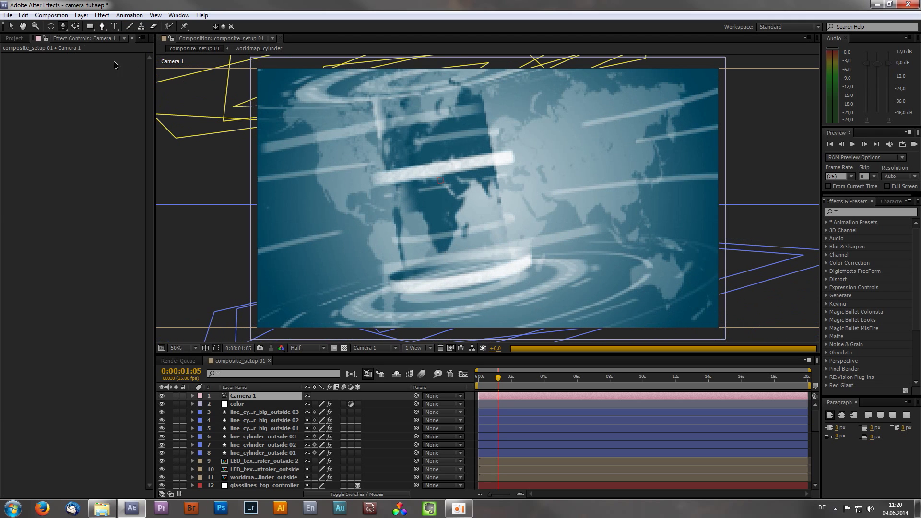
# - Orbit Camera 1 around the world map cylinder with the Orbit Camera Tool
pyautogui.click(62, 27)
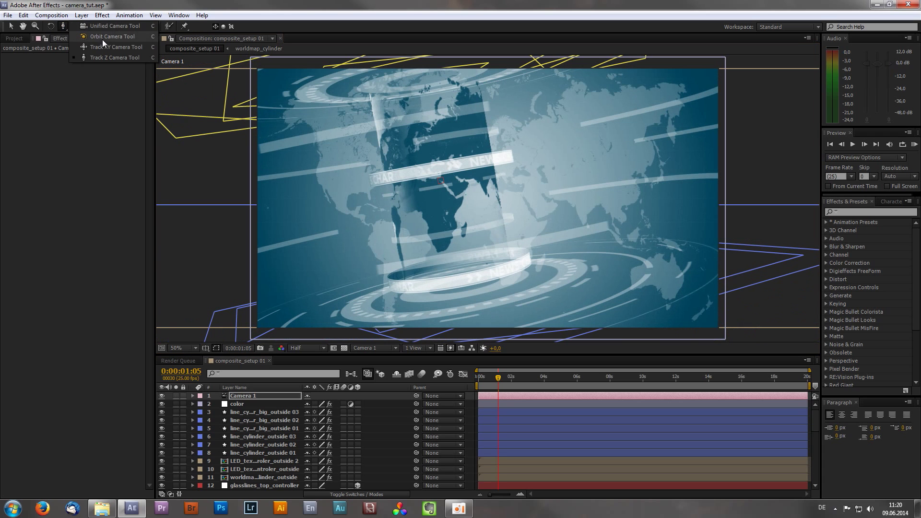
pyautogui.click(102, 40)
pyautogui.moveTo(465, 228); pyautogui.dragTo(332, 141)
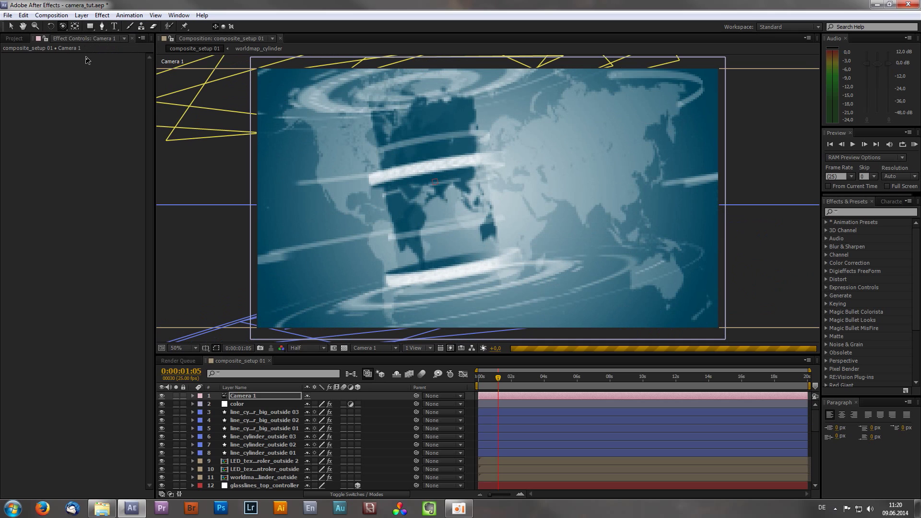
# - Orbit and pan Camera 1 around the news cylinder using the Unified Camera Tool
pyautogui.click(65, 28)
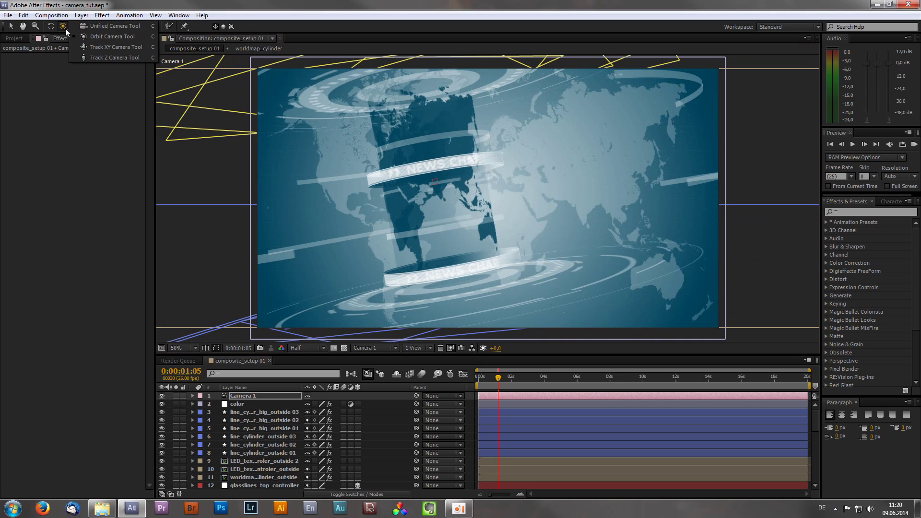
pyautogui.click(98, 28)
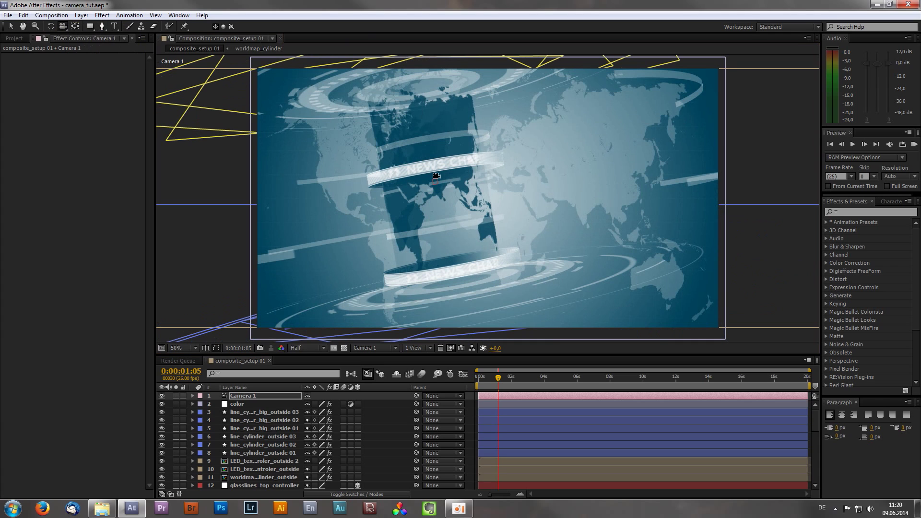
pyautogui.click(64, 27)
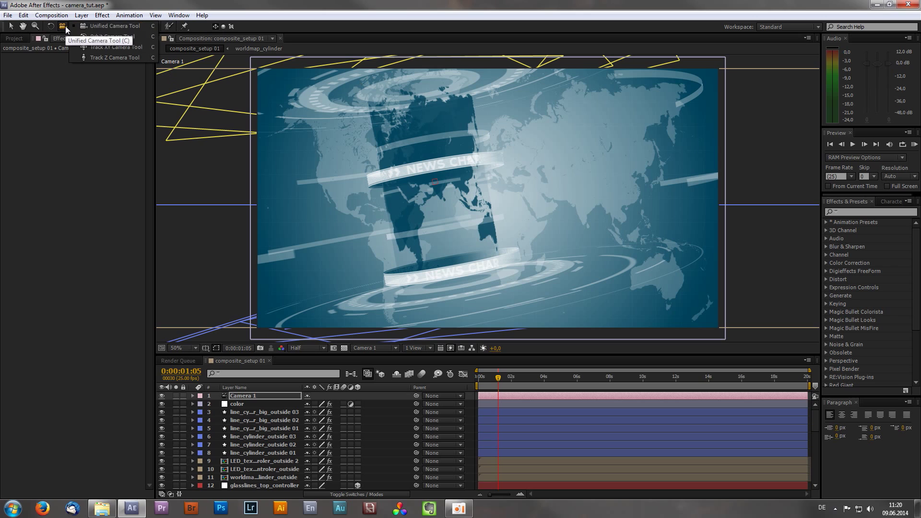
pyautogui.click(104, 28)
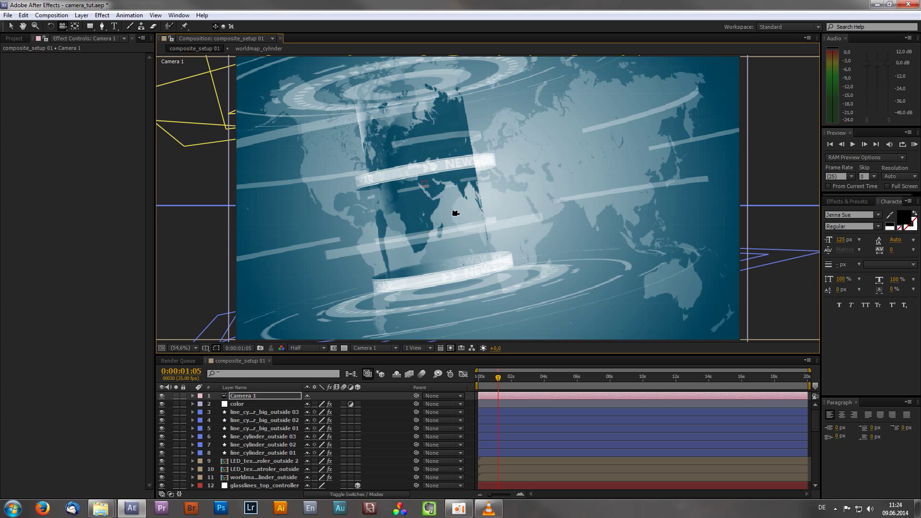
pyautogui.moveTo(457, 207)
pyautogui.mouseDown()
pyautogui.moveTo(467, 178)
pyautogui.moveTo(467, 229)
pyautogui.moveTo(465, 216)
pyautogui.mouseUp()
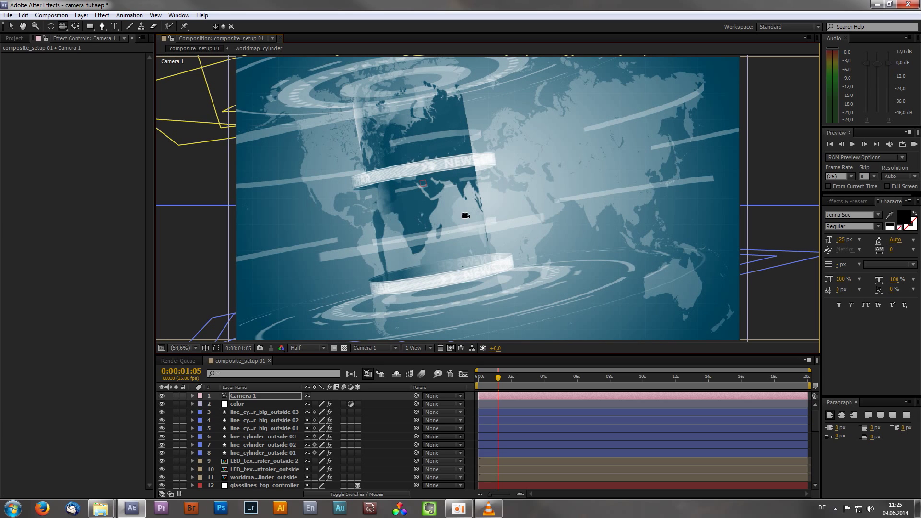
pyautogui.moveTo(466, 217); pyautogui.dragTo(414, 218)
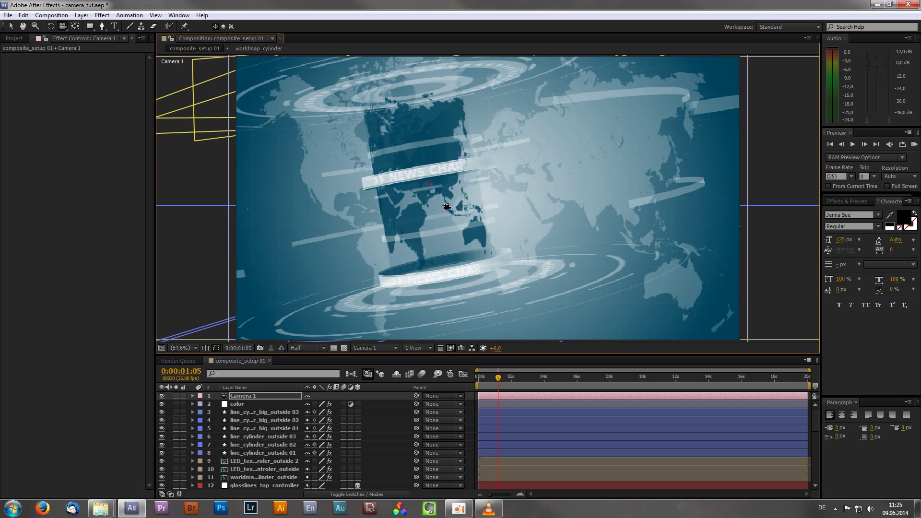
pyautogui.moveTo(412, 200); pyautogui.dragTo(471, 210)
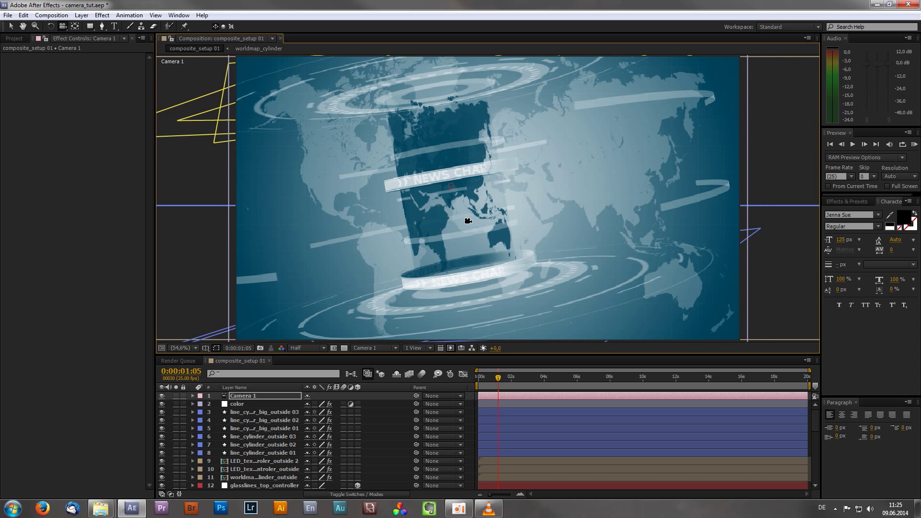
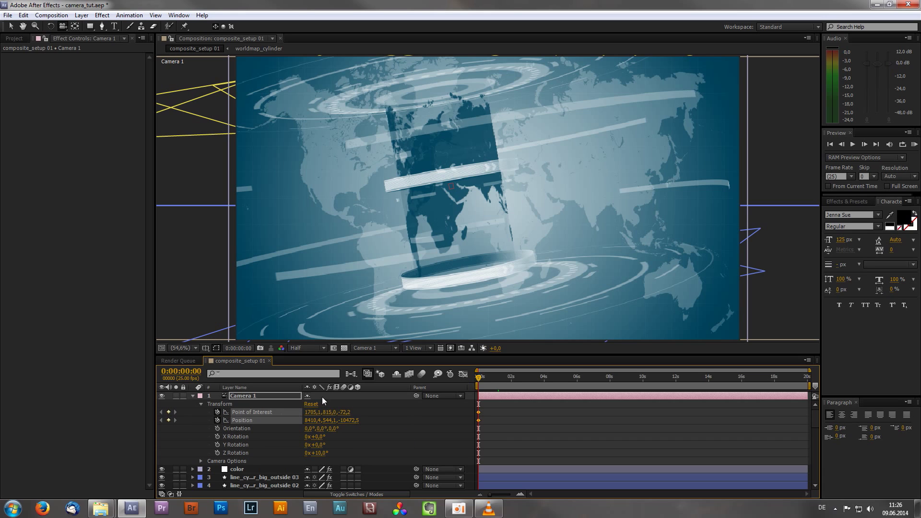
# - Keyframe Camera 1's Point of Interest and Position from a close cylinder view at 0:00:00:00 to a wider, rotated view at 0:00:02:00
pyautogui.moveTo(465, 253); pyautogui.dragTo(515, 211)
pyautogui.moveTo(436, 246); pyautogui.dragTo(438, 222)
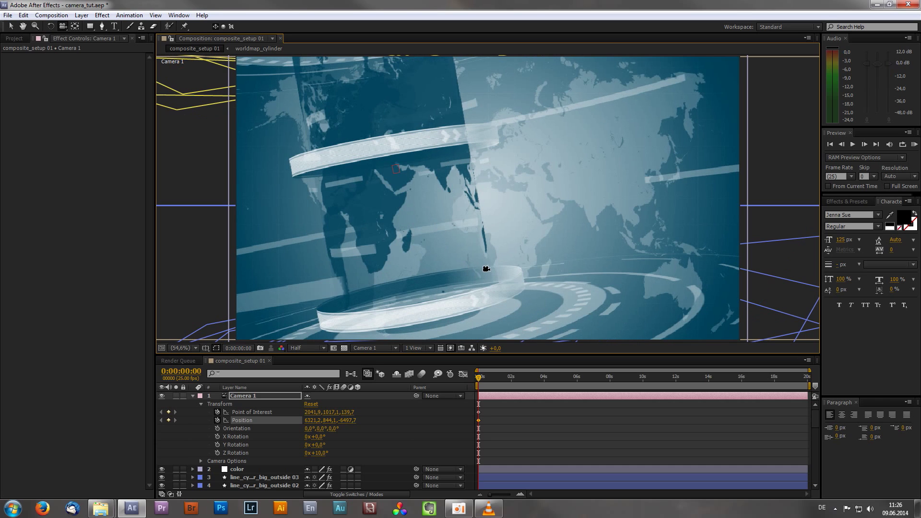
pyautogui.click(512, 379)
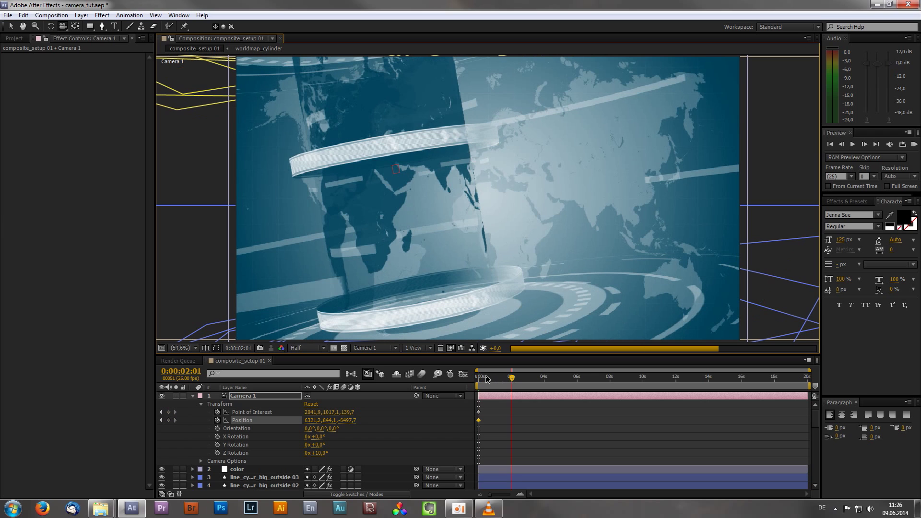
pyautogui.moveTo(470, 240); pyautogui.dragTo(418, 247)
pyautogui.moveTo(429, 213); pyautogui.dragTo(491, 210)
pyautogui.press('c')
pyautogui.moveTo(479, 302); pyautogui.dragTo(409, 307)
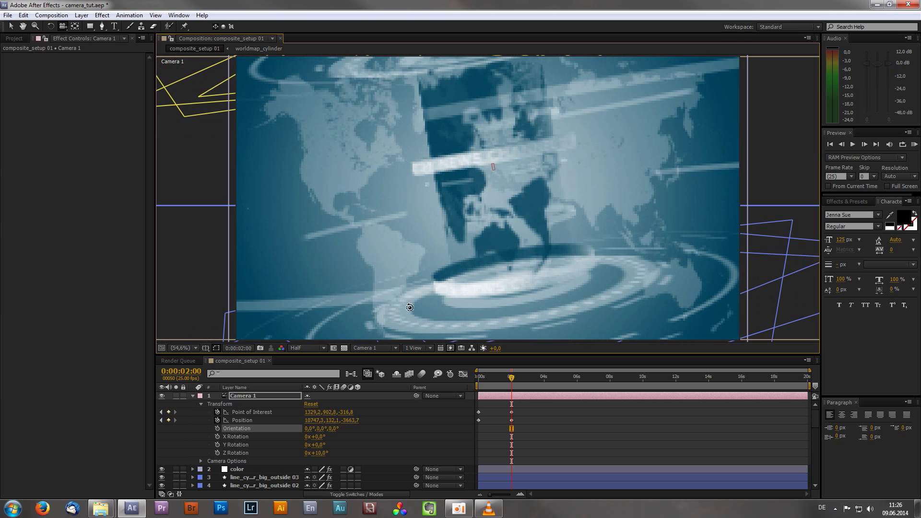
# - Scrub the timeline from 0:00:00:00 to 0:00:02:11 to review the Camera 1 move, and deselect the layer
pyautogui.click(510, 378)
pyautogui.moveTo(503, 382); pyautogui.dragTo(469, 387)
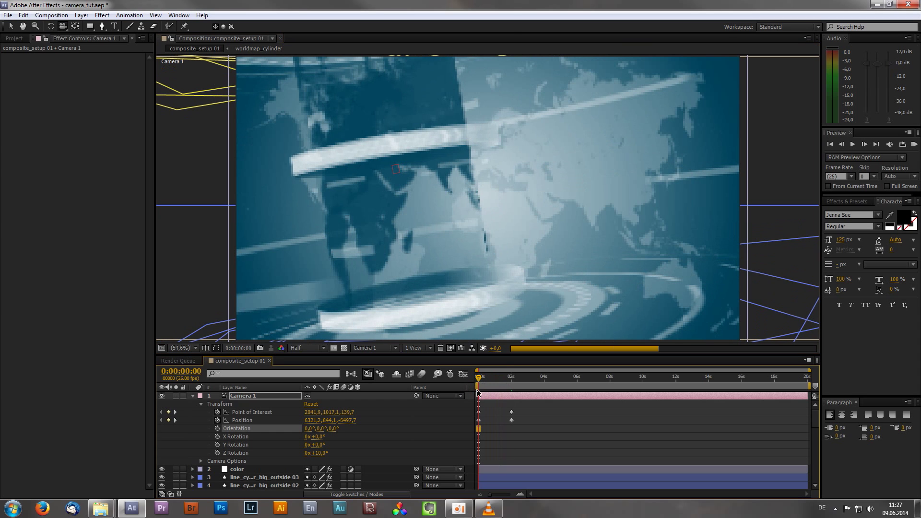
pyautogui.click(484, 382)
pyautogui.moveTo(484, 382); pyautogui.dragTo(518, 383)
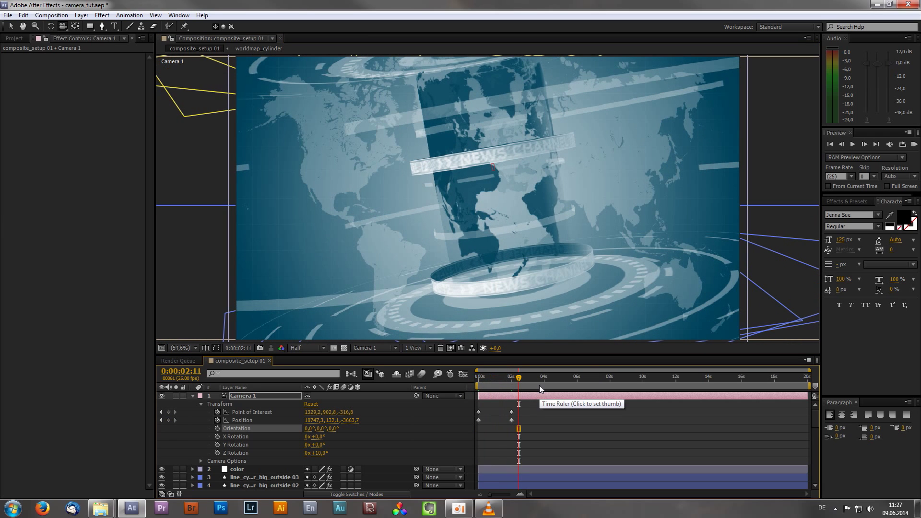
pyautogui.click(522, 417)
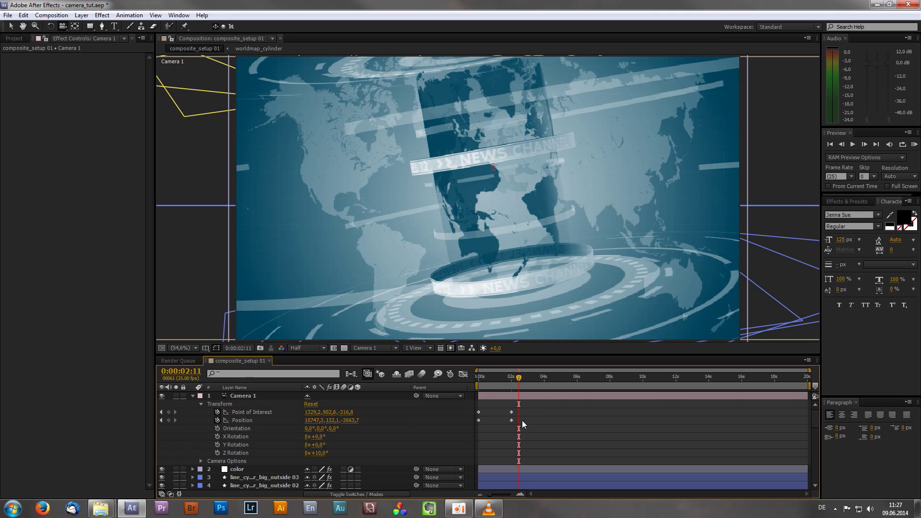
# - Apply Easy Ease to all of Camera 1's Point of Interest and Position keyframes
pyautogui.moveTo(522, 420); pyautogui.dragTo(455, 409)
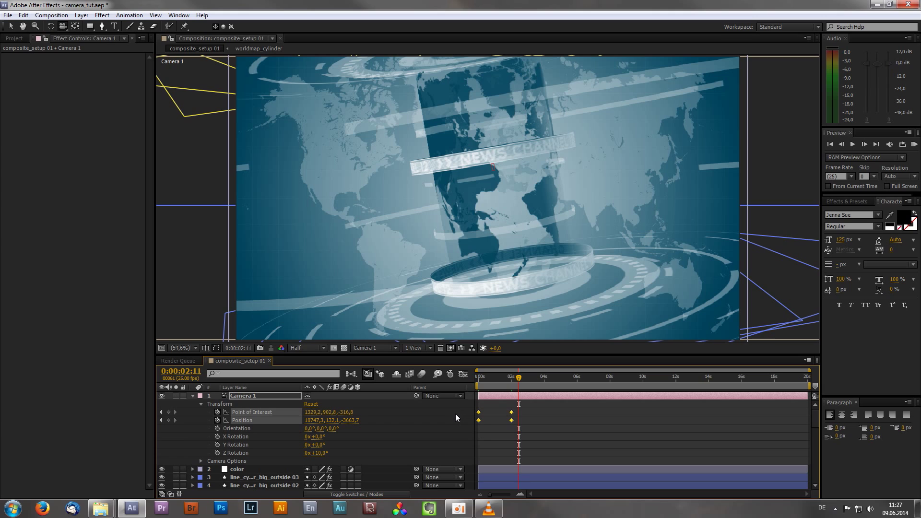
pyautogui.press('F9')
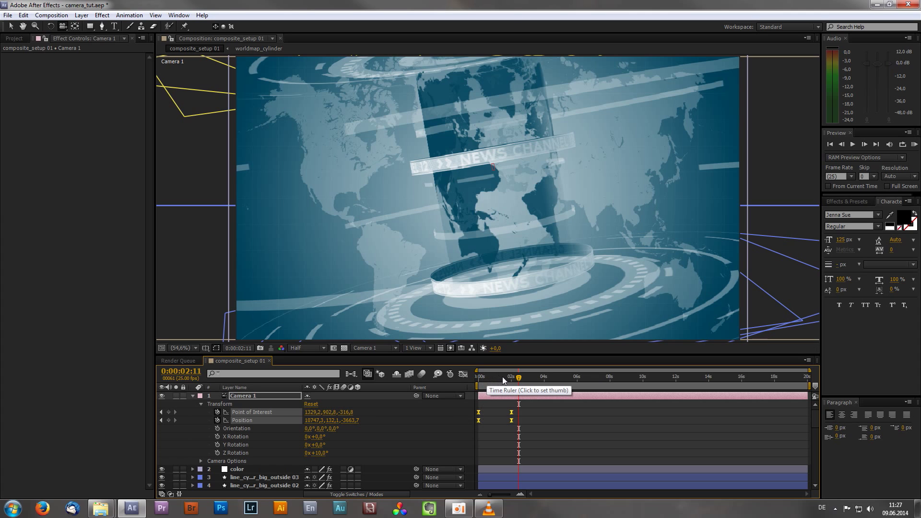
pyautogui.rightClick(511, 421)
pyautogui.moveTo(535, 415)
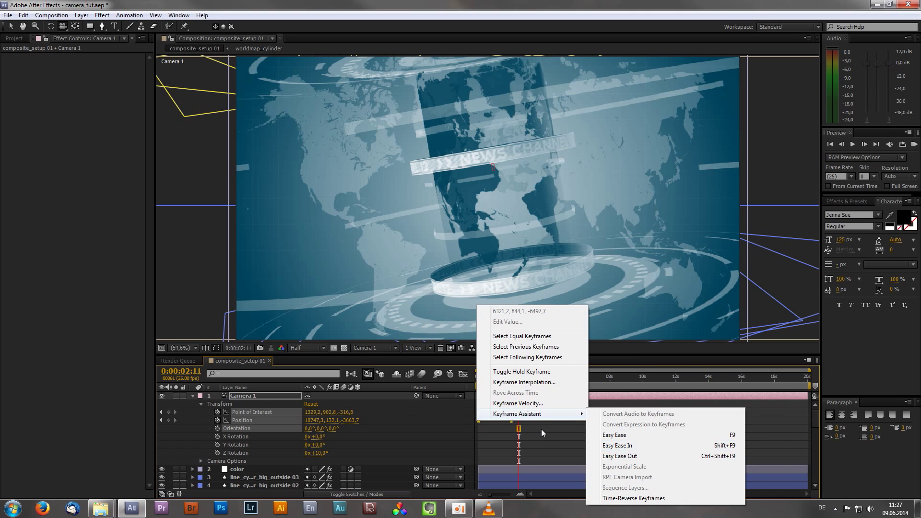
pyautogui.click(541, 428)
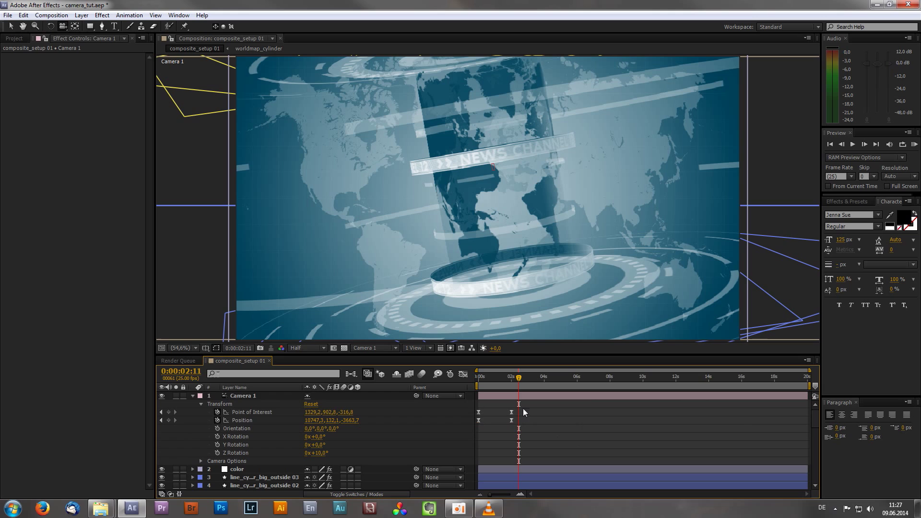
# - Examine the speed curves of Camera 1's eased keyframes in the Graph Editor, and scrub the eased move to 0:00:01:01
pyautogui.click(463, 374)
pyautogui.moveTo(491, 495); pyautogui.dragTo(505, 498)
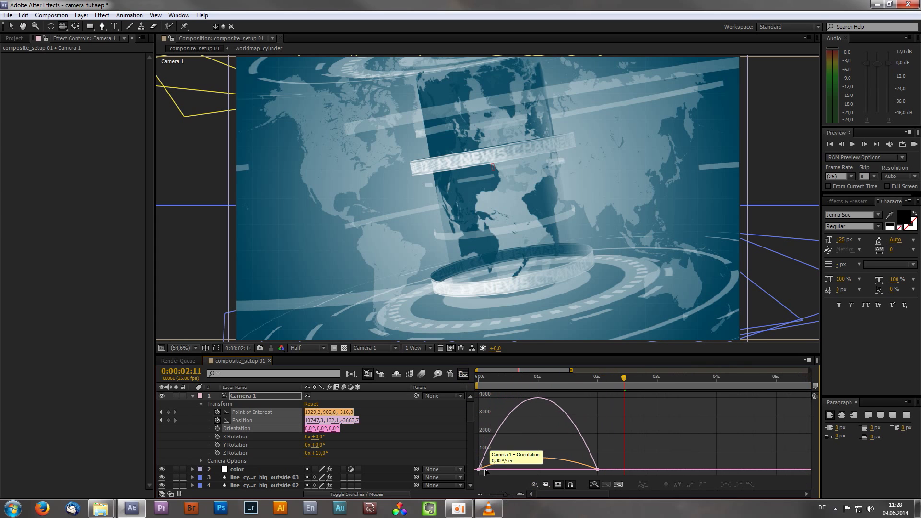
pyautogui.moveTo(525, 404)
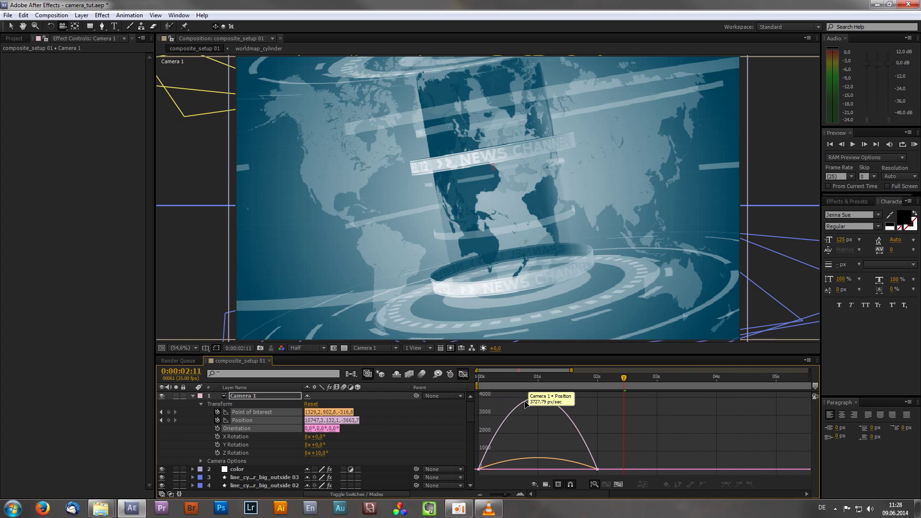
pyautogui.click(597, 470)
pyautogui.moveTo(577, 469)
pyautogui.mouseDown()
pyautogui.moveTo(576, 447)
pyautogui.moveTo(579, 468)
pyautogui.mouseUp()
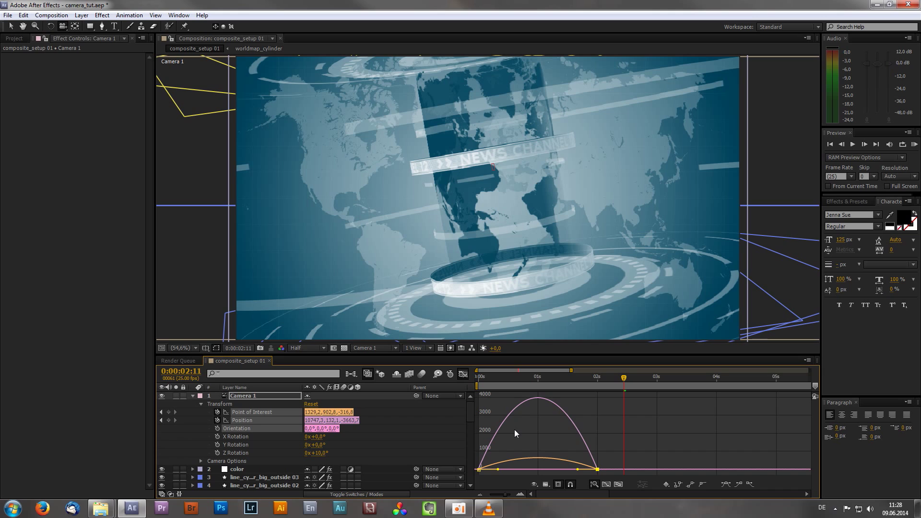
pyautogui.click(462, 374)
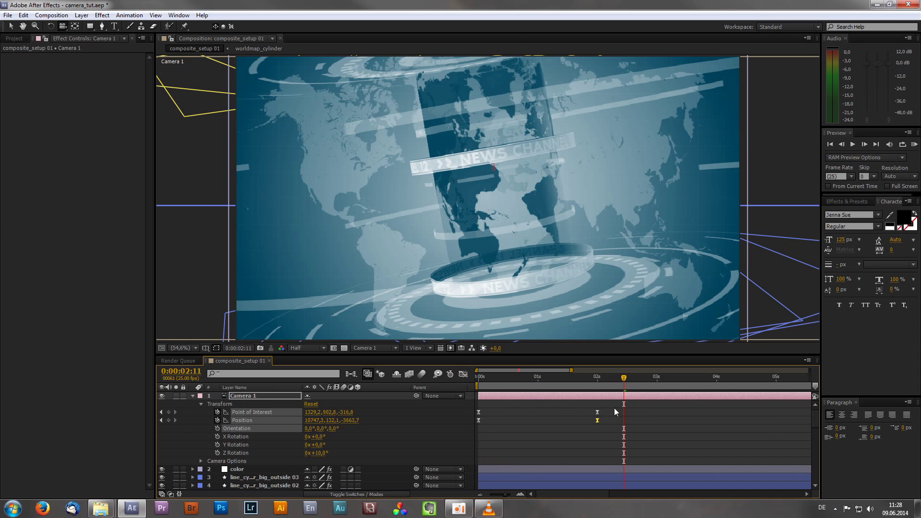
pyautogui.moveTo(507, 385); pyautogui.dragTo(540, 376)
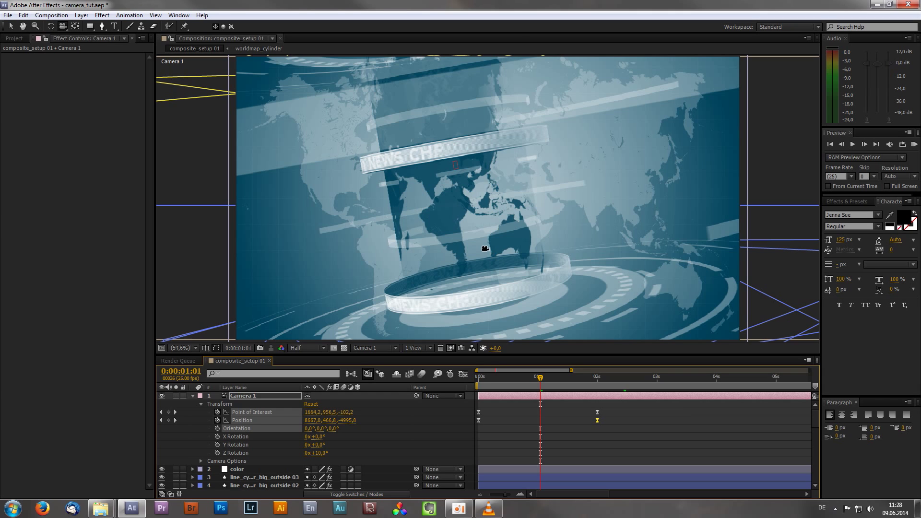
# - Open the recent project camera_tut_02.aep, discarding the changes to camera_tut.aep
pyautogui.click(7, 15)
pyautogui.moveTo(34, 50)
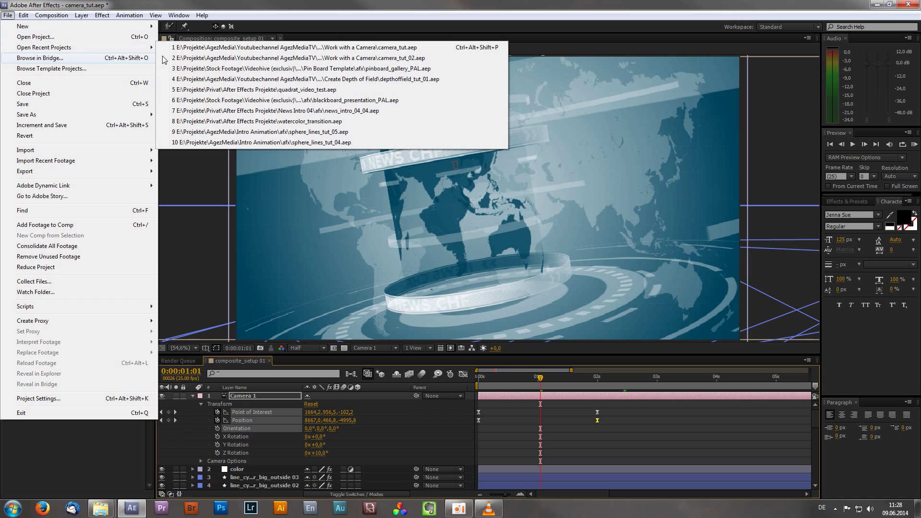
pyautogui.click(298, 58)
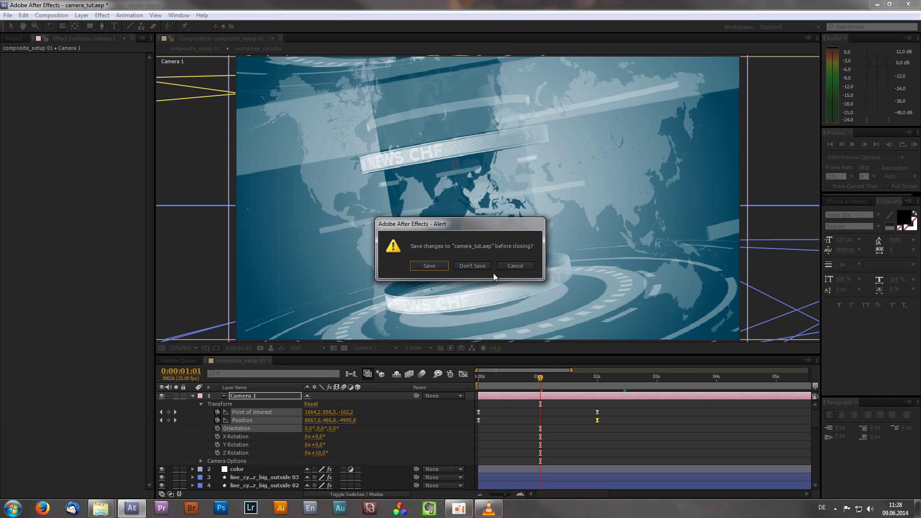
pyautogui.click(475, 269)
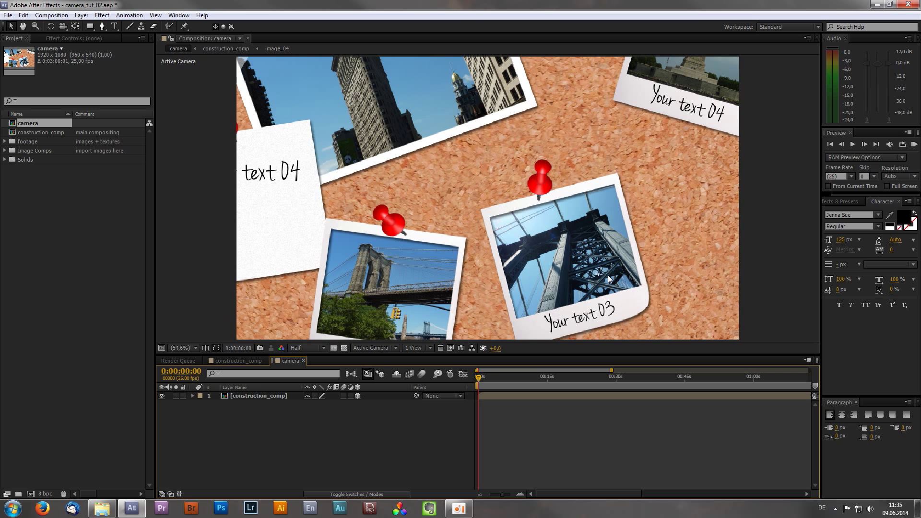
# - Examine the layers, composition settings and pinboard layout of construction_comp
pyautogui.click(255, 361)
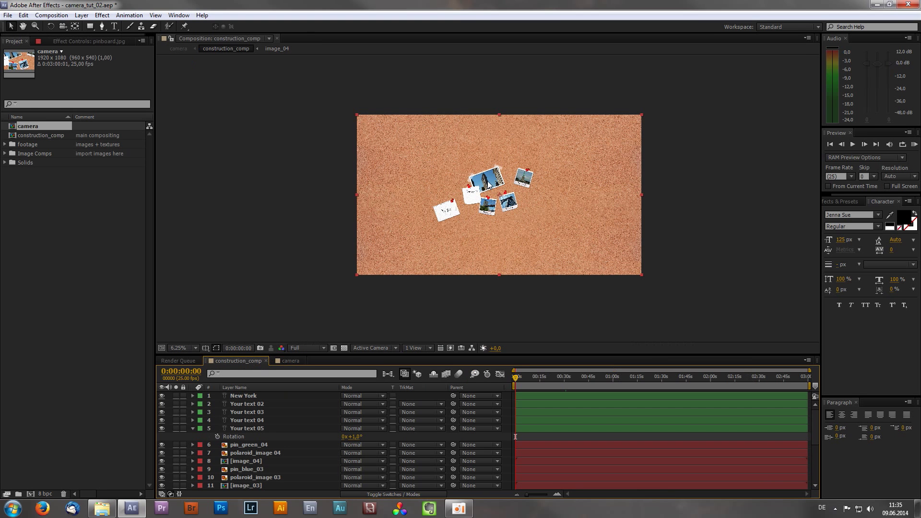
pyautogui.scroll(-4, 253, 479)
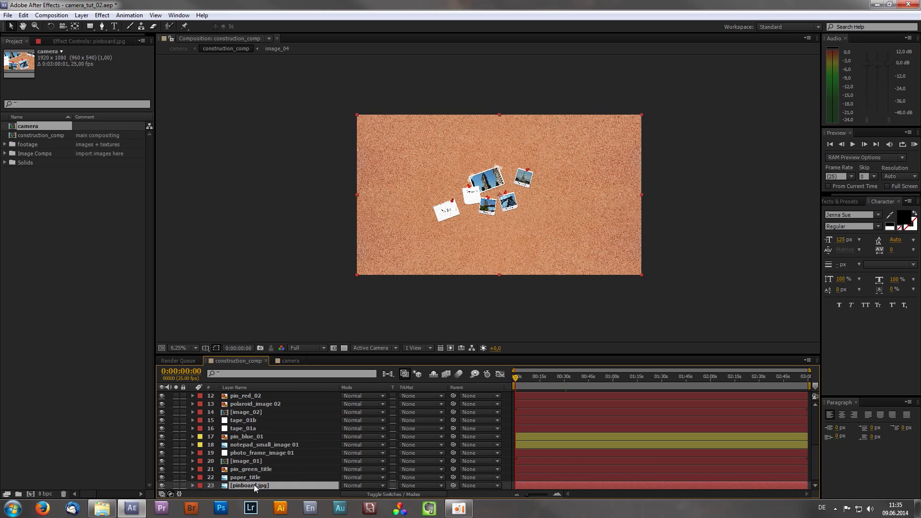
pyautogui.hotkey('ctrl', 'k')
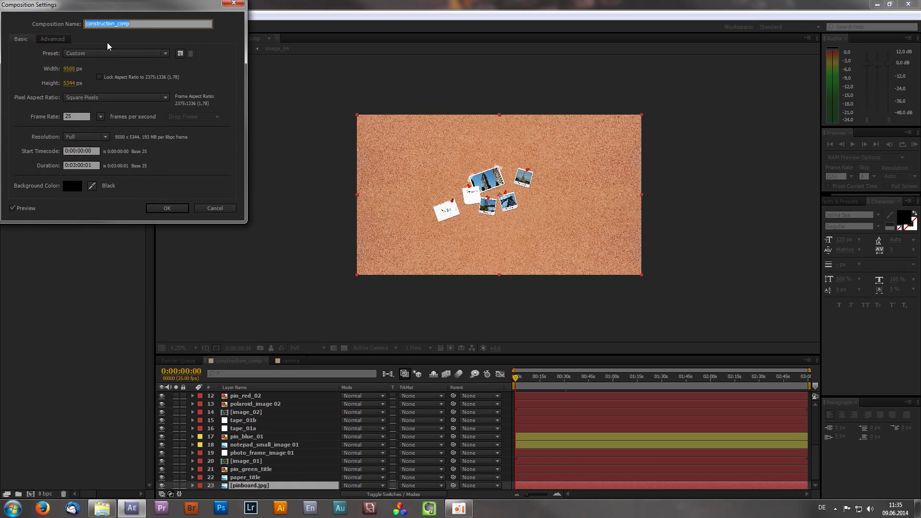
pyautogui.moveTo(170, 7); pyautogui.dragTo(239, 66)
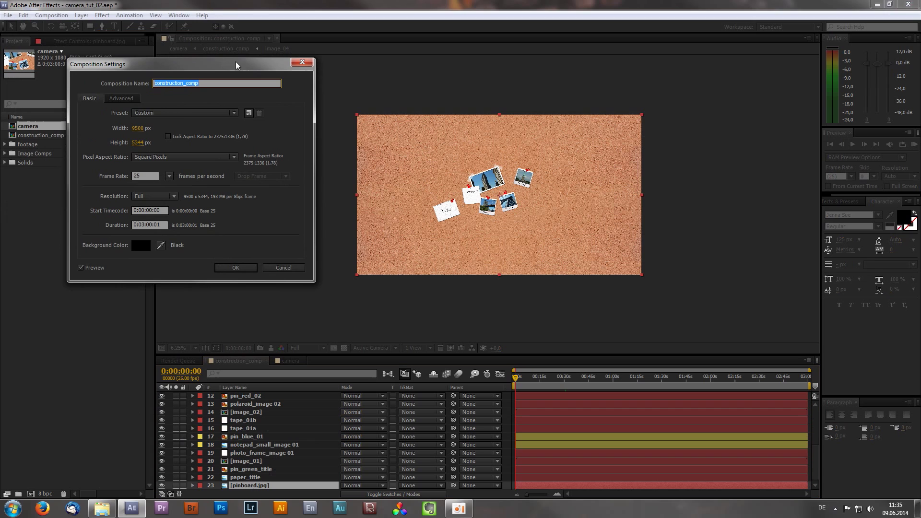
pyautogui.click(293, 270)
pyautogui.press('.')
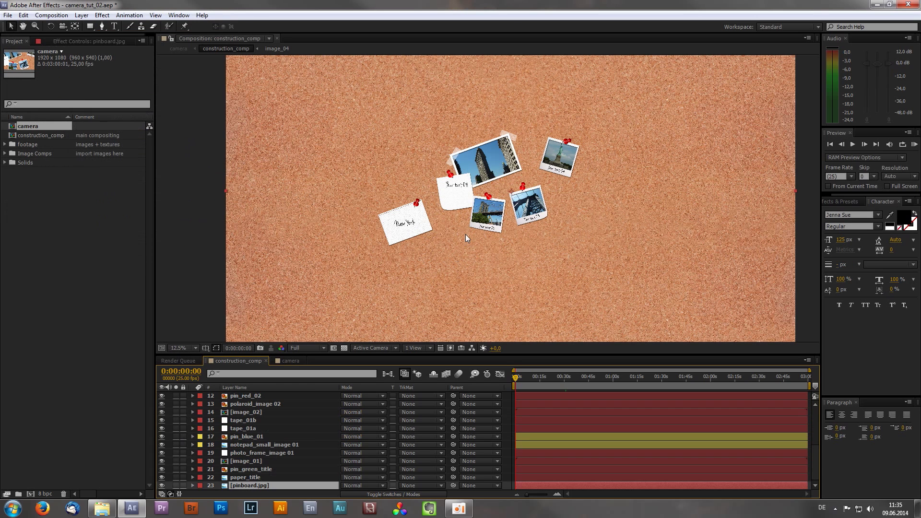
pyautogui.press('.')
# - Add a two-node camera named Camera 1 with the 50mm preset to the camera composition
pyautogui.click(291, 361)
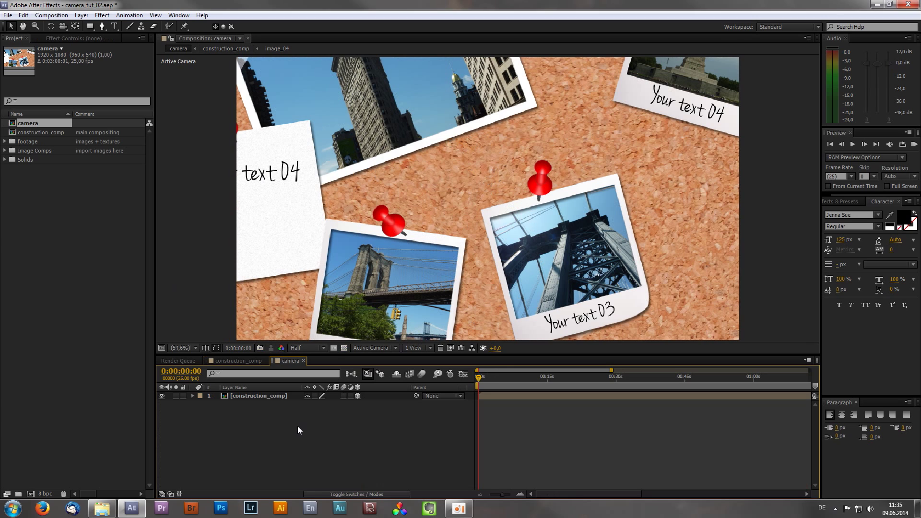
pyautogui.rightClick(269, 424)
pyautogui.moveTo(329, 332)
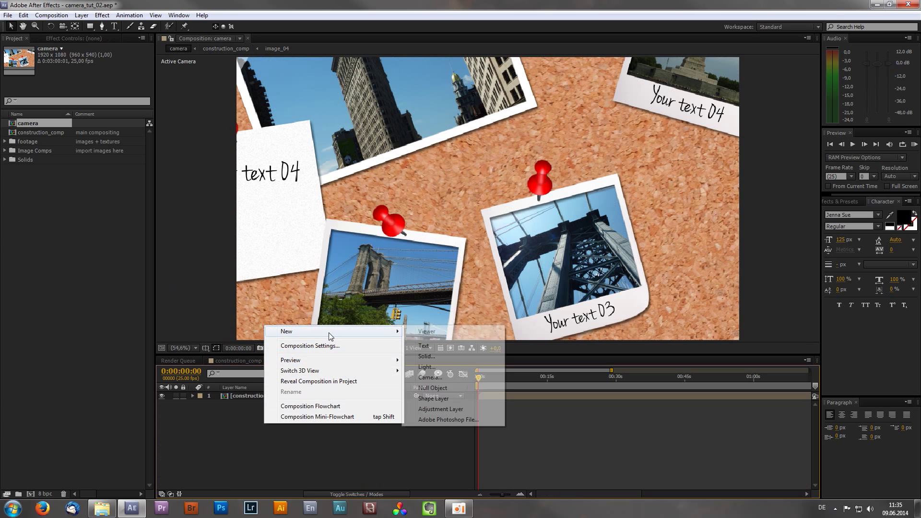
pyautogui.click(458, 379)
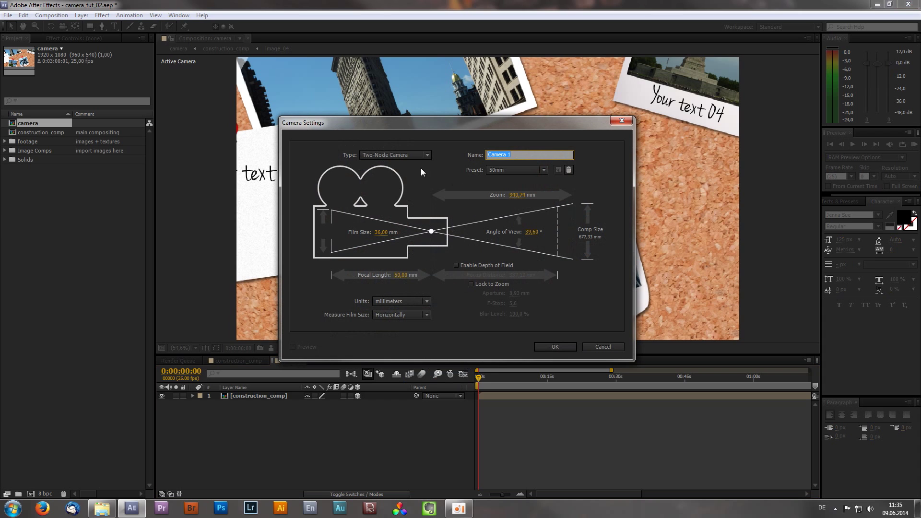
pyautogui.click(552, 347)
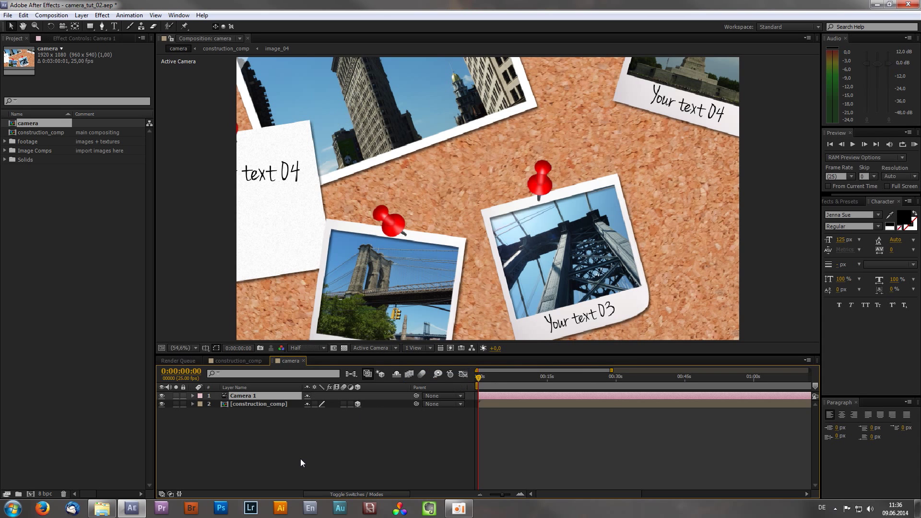
# - Add a null object to the camera composition and name it "camera controller"
pyautogui.rightClick(264, 432)
pyautogui.moveTo(351, 341)
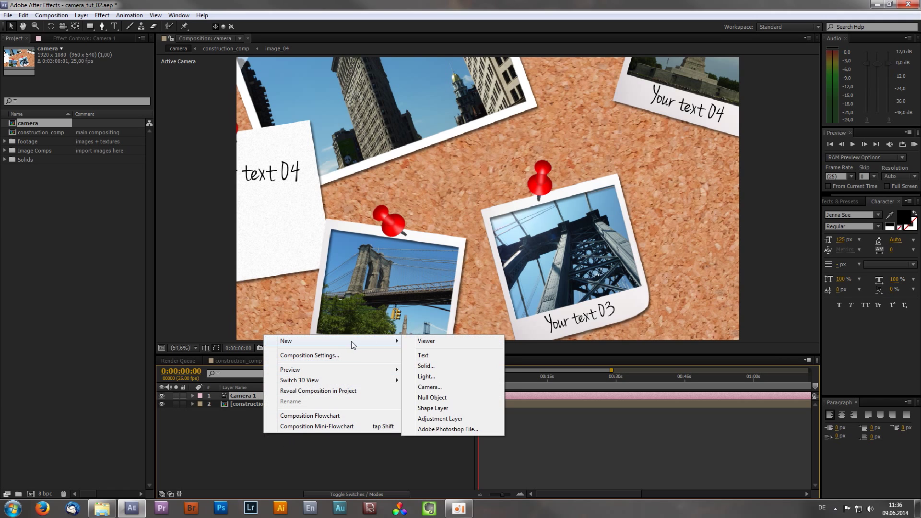
pyautogui.click(447, 398)
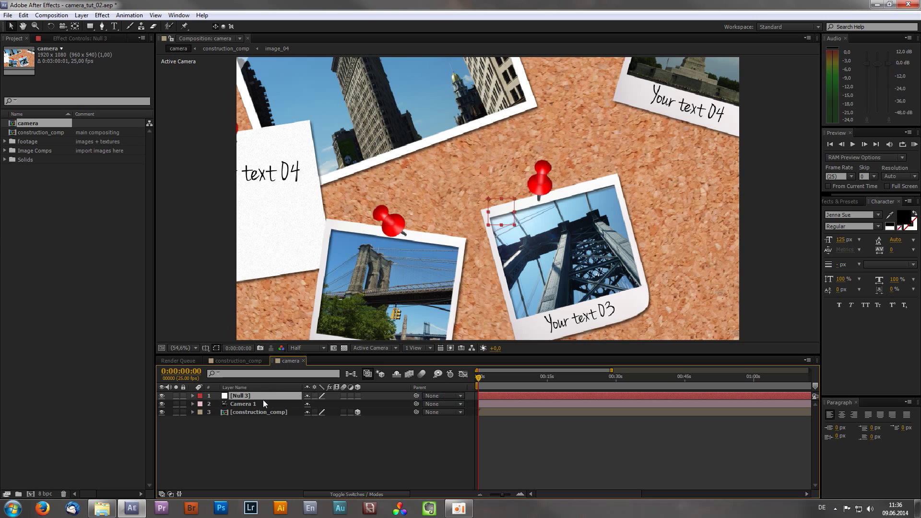
pyautogui.press('Return')
pyautogui.write('camera controll')
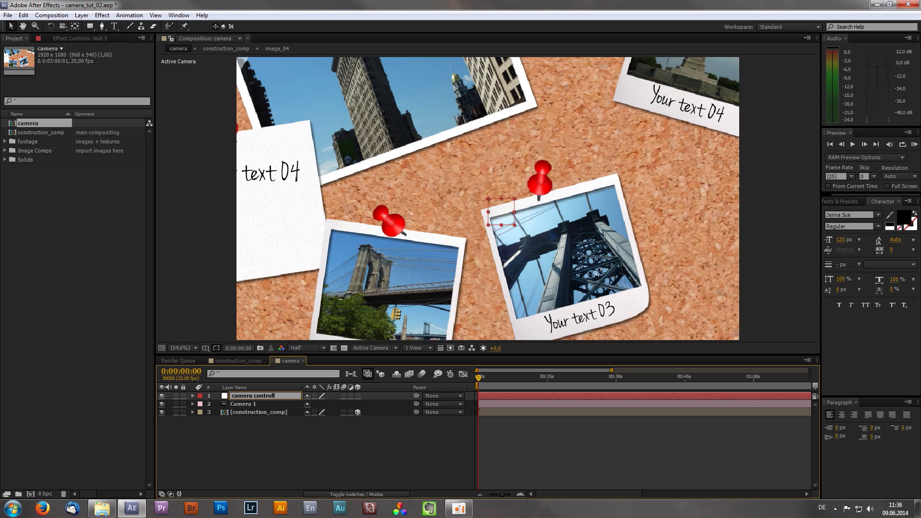
pyautogui.write('er')
pyautogui.press('Return')
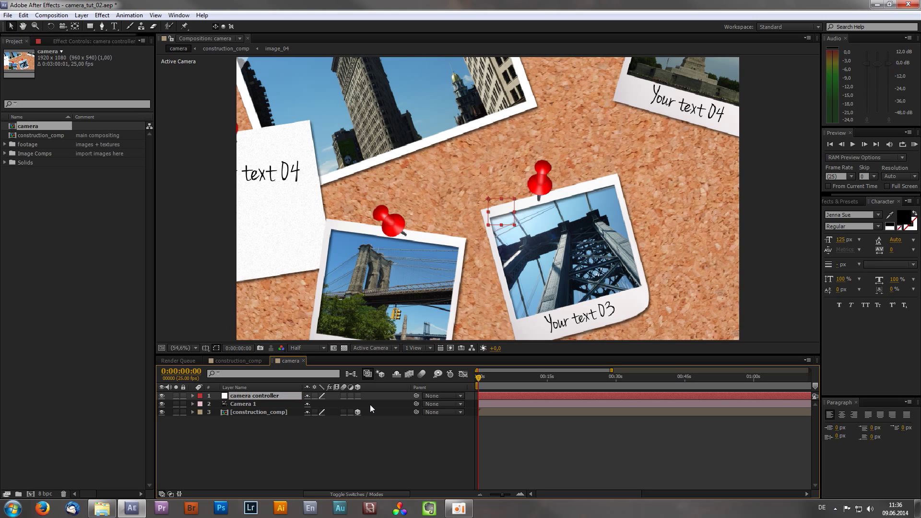
# - Make the camera controller null a 3D layer and parent Camera 1 to it
pyautogui.click(358, 398)
pyautogui.click(249, 402)
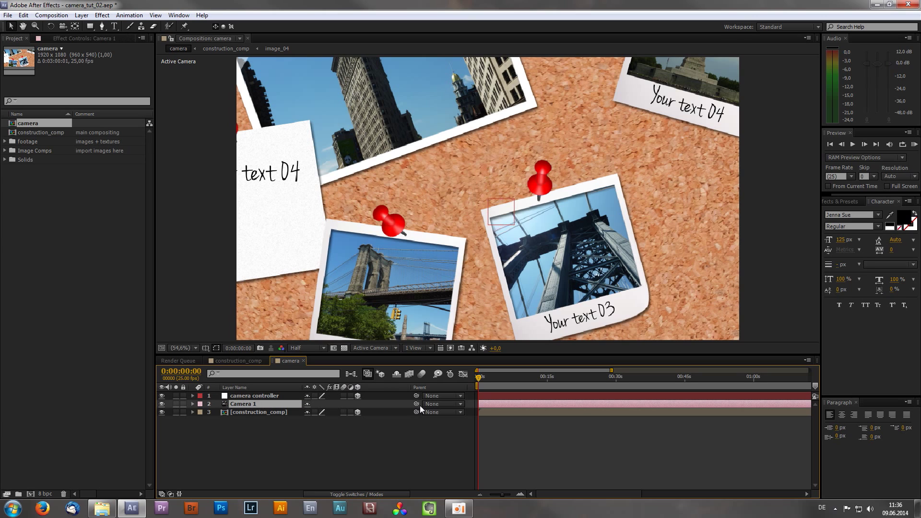
pyautogui.moveTo(417, 405); pyautogui.dragTo(268, 398)
# - Move the camera controller null to about 811.7, 540, -98.8 and keyframe its Position at 0:00:00:00
pyautogui.click(269, 396)
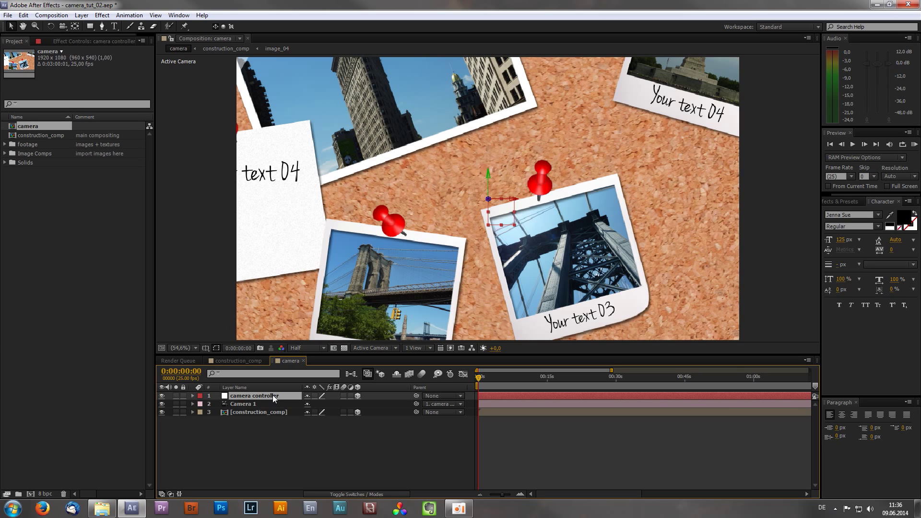
pyautogui.moveTo(517, 199)
pyautogui.mouseDown()
pyautogui.moveTo(614, 202)
pyautogui.moveTo(463, 215)
pyautogui.moveTo(556, 186)
pyautogui.moveTo(650, 175)
pyautogui.moveTo(523, 205)
pyautogui.mouseUp()
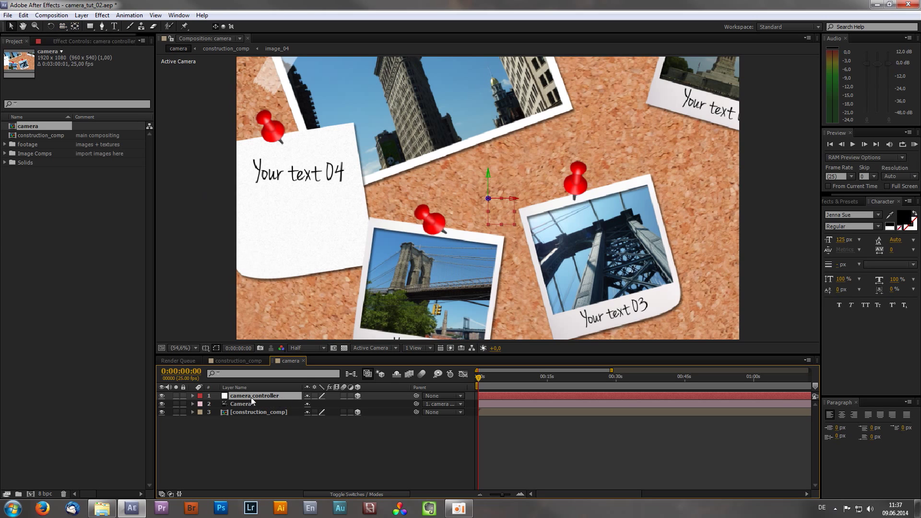
pyautogui.press('p')
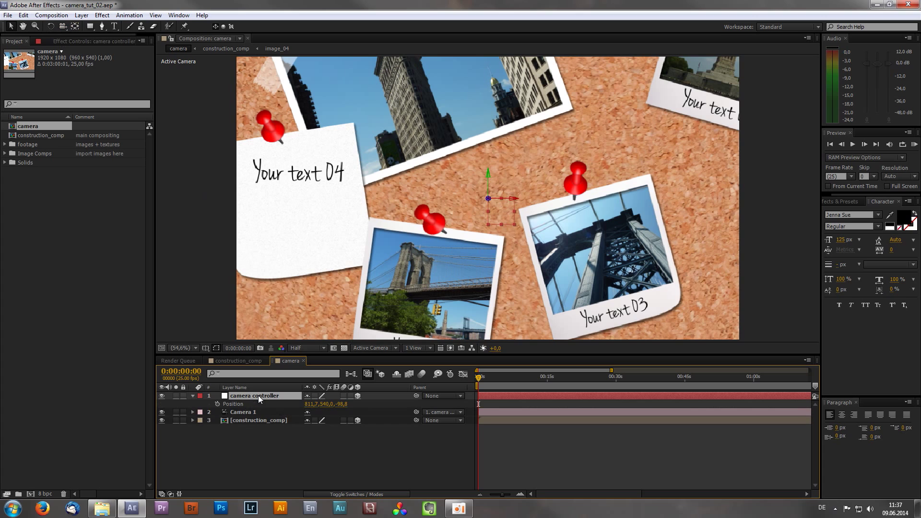
pyautogui.click(217, 404)
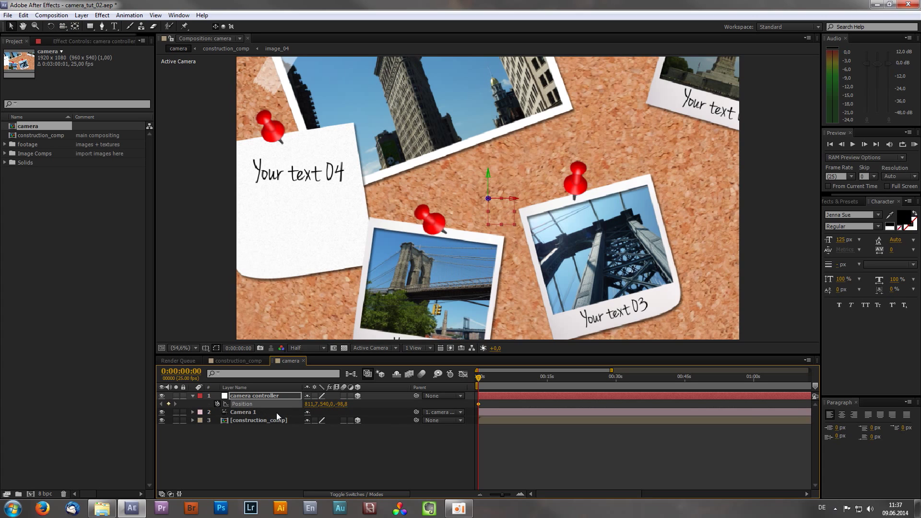
# - Set the camera controller's Z Rotation to 2° and keyframe it at 0:00:00:00
pyautogui.press('r')
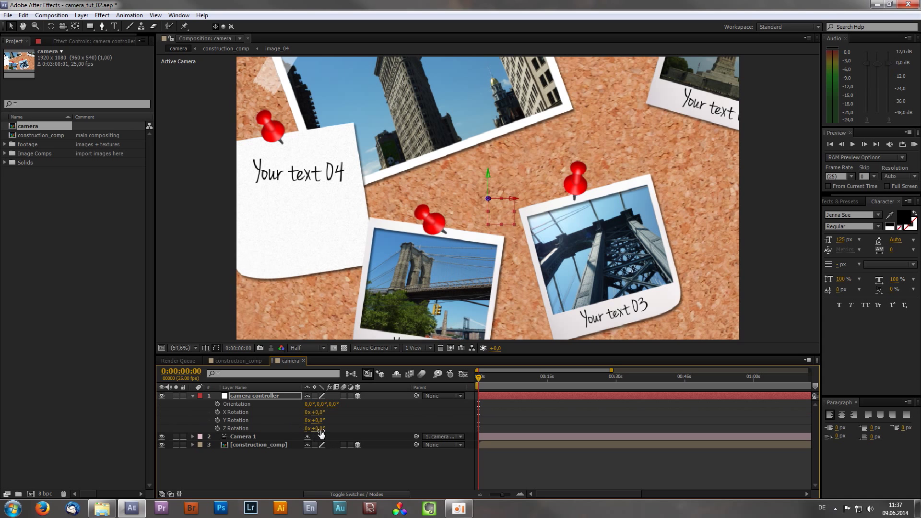
pyautogui.moveTo(315, 429); pyautogui.dragTo(289, 432)
pyautogui.click(216, 428)
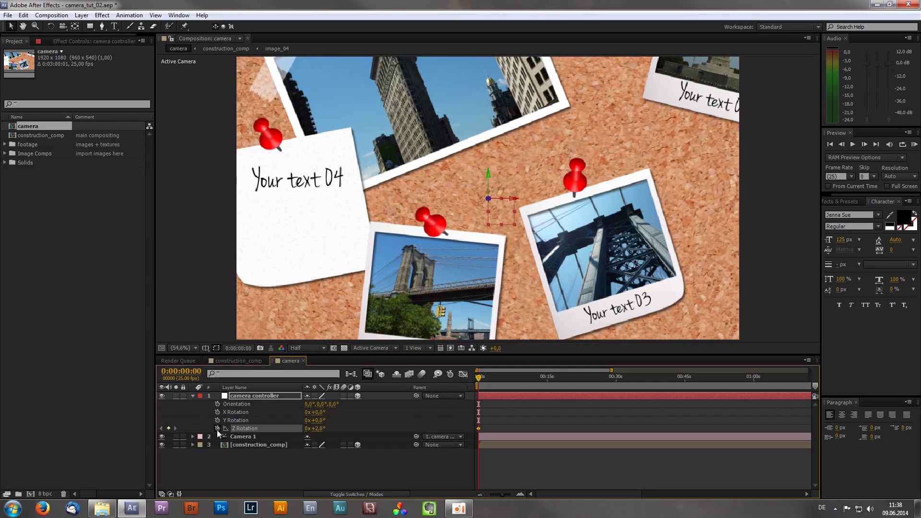
# - Move the camera controller null along its axes at 0:00:00:00 to frame the "New York" note in close-up
pyautogui.click(259, 396)
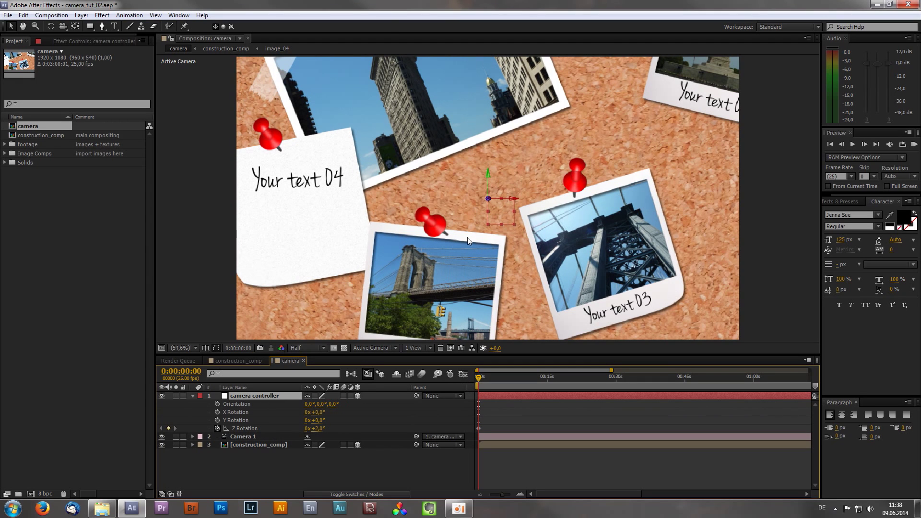
pyautogui.moveTo(514, 202); pyautogui.dragTo(488, 342)
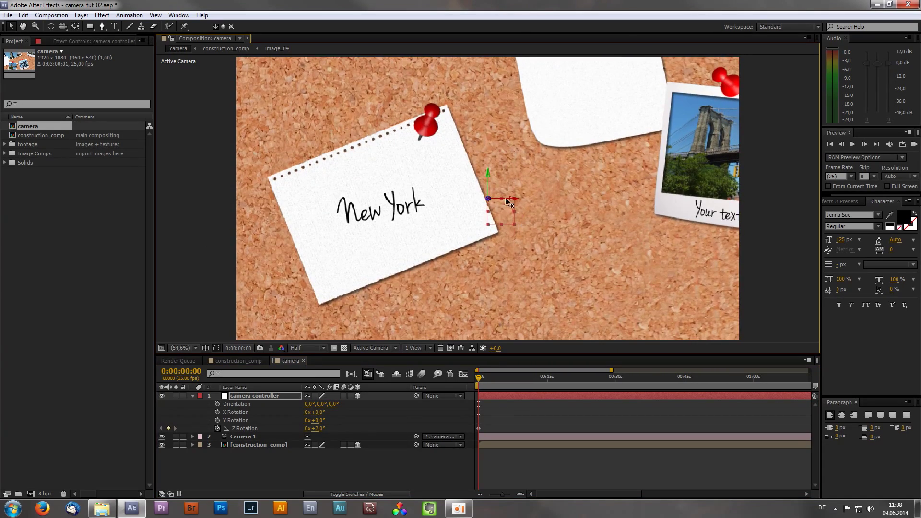
pyautogui.moveTo(509, 201); pyautogui.dragTo(419, 208)
pyautogui.moveTo(488, 198); pyautogui.dragTo(270, 268)
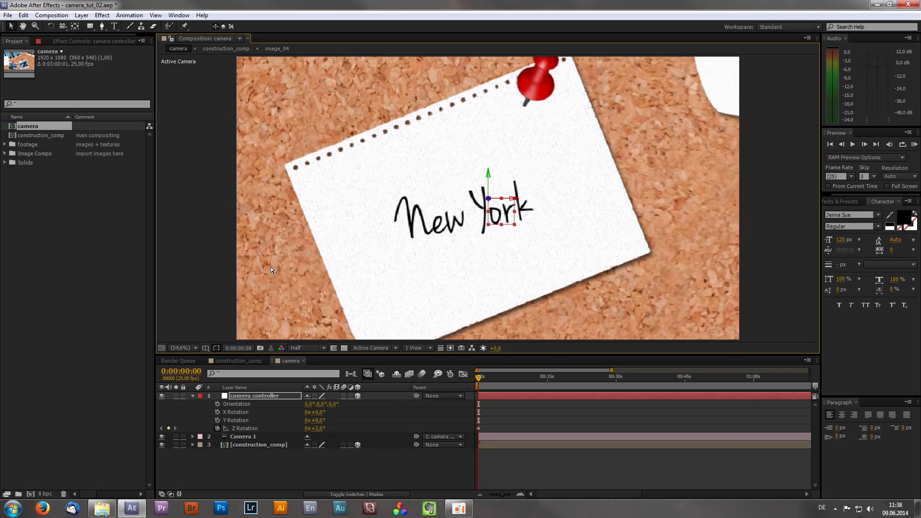
# - Set the camera controller's Z Rotation to -8° at 0:00:00:00 and add holding Position and Z Rotation keyframes at 0:00:02:00
pyautogui.moveTo(315, 429); pyautogui.dragTo(295, 416)
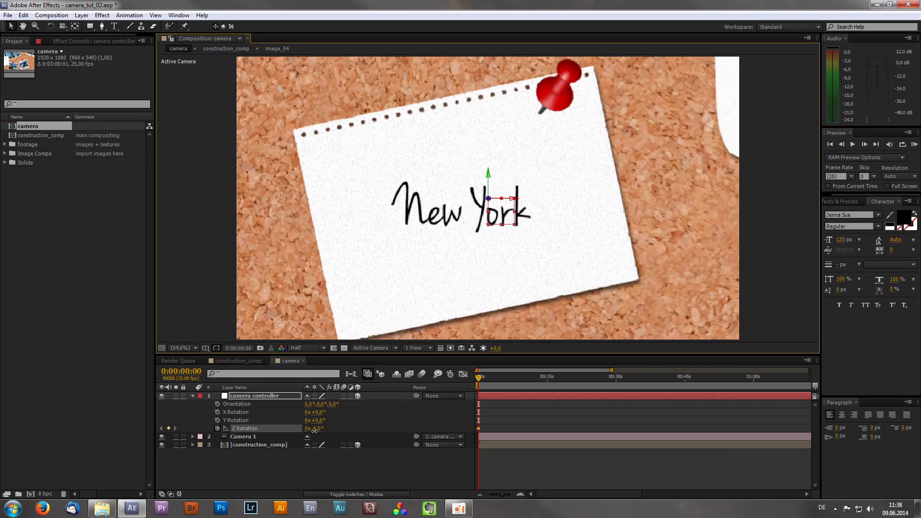
pyautogui.press('u')
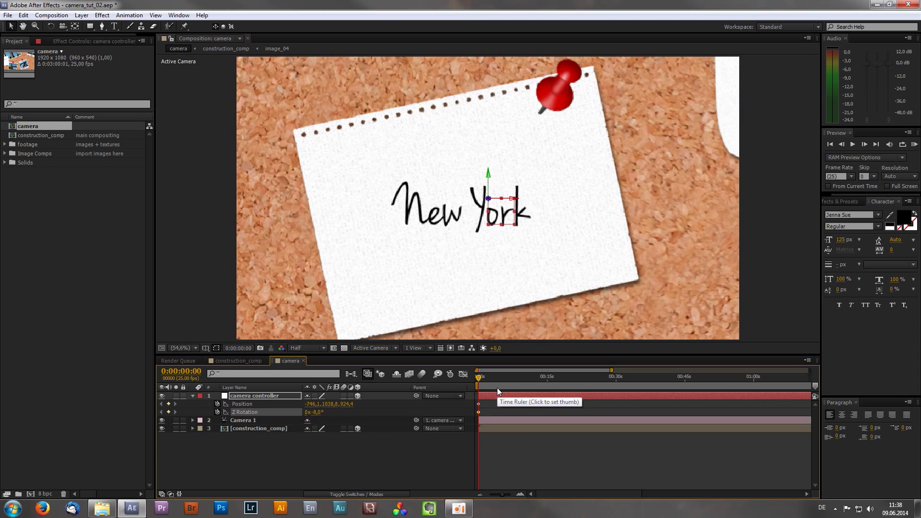
pyautogui.press('space')
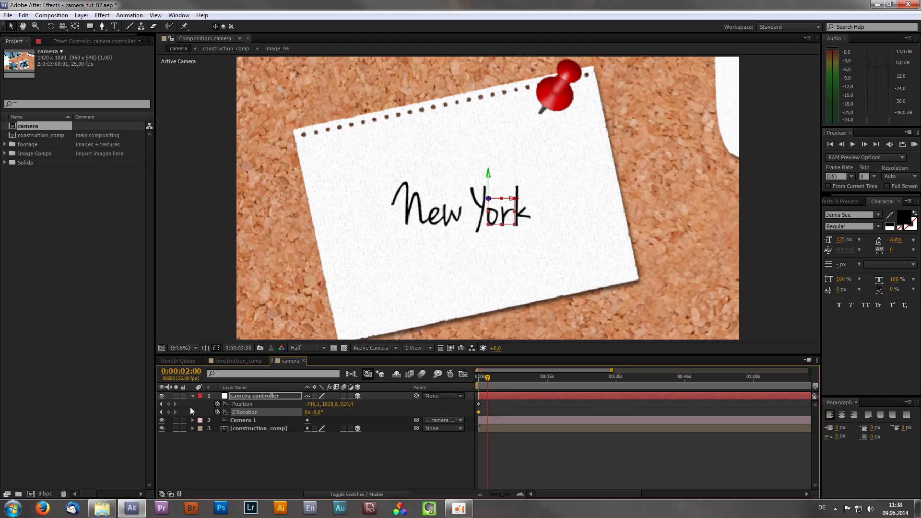
pyautogui.click(169, 404)
pyautogui.click(169, 412)
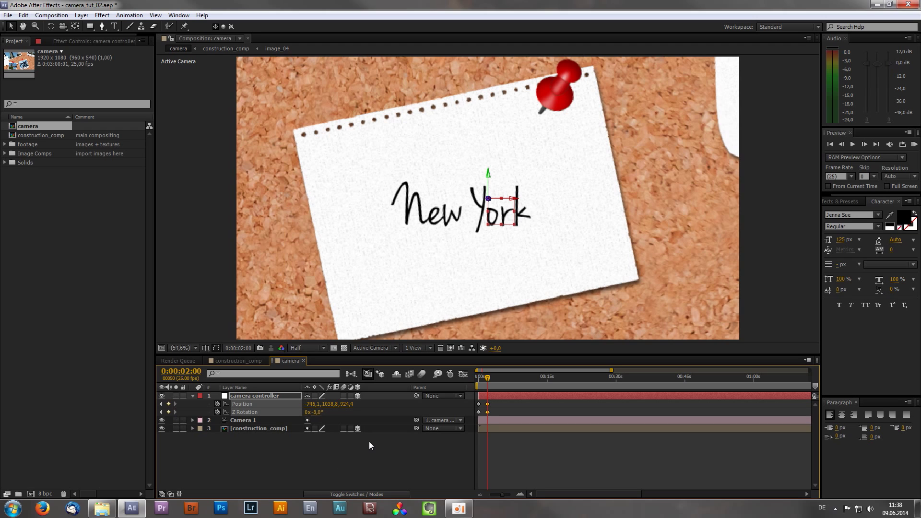
# - At 0:00:03:00, move the camera controller to about 354.1, 120.7, 463.1 to frame the tall building photo beside the "Your text 04" note
pyautogui.press('space')
pyautogui.moveTo(516, 198); pyautogui.dragTo(722, 202)
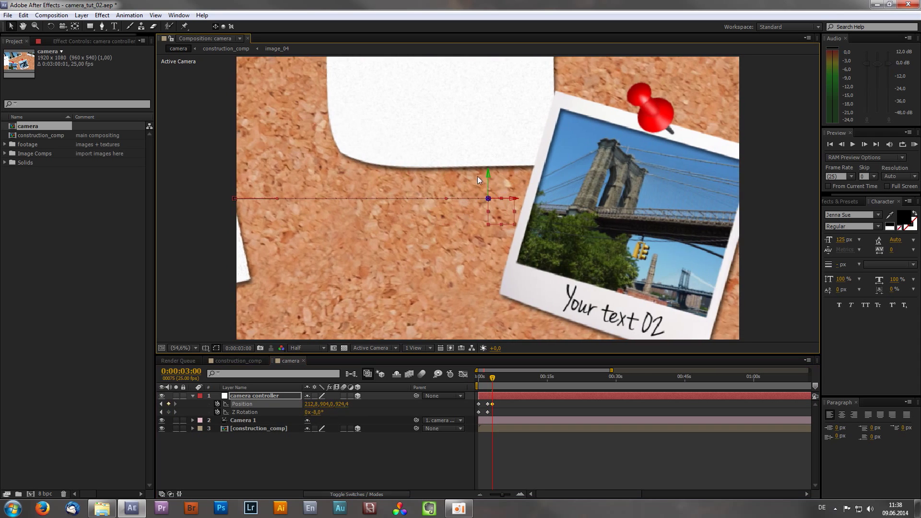
pyautogui.moveTo(488, 178); pyautogui.dragTo(558, 252)
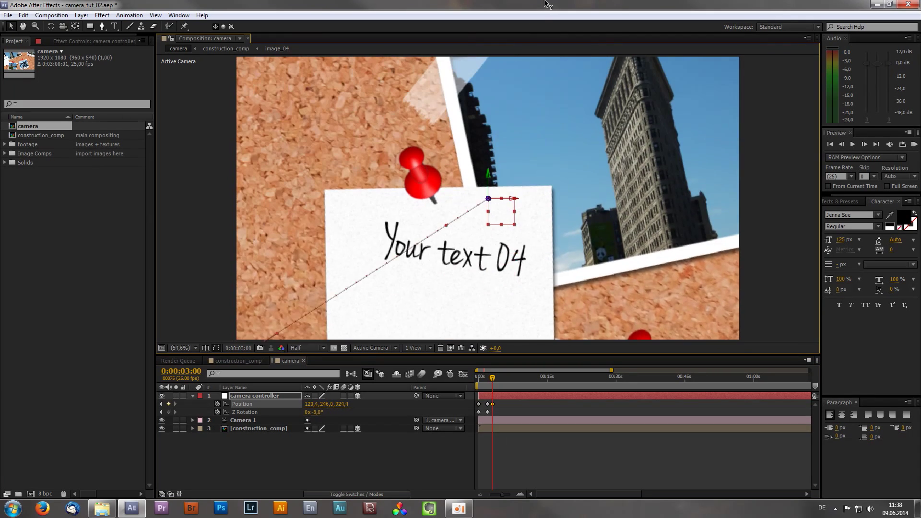
pyautogui.moveTo(521, 200); pyautogui.dragTo(574, 201)
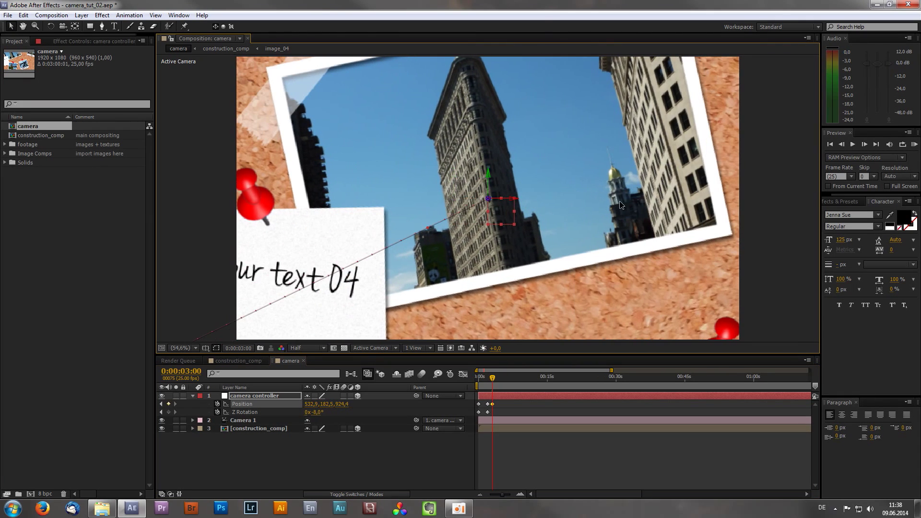
pyautogui.moveTo(487, 177); pyautogui.dragTo(474, 211)
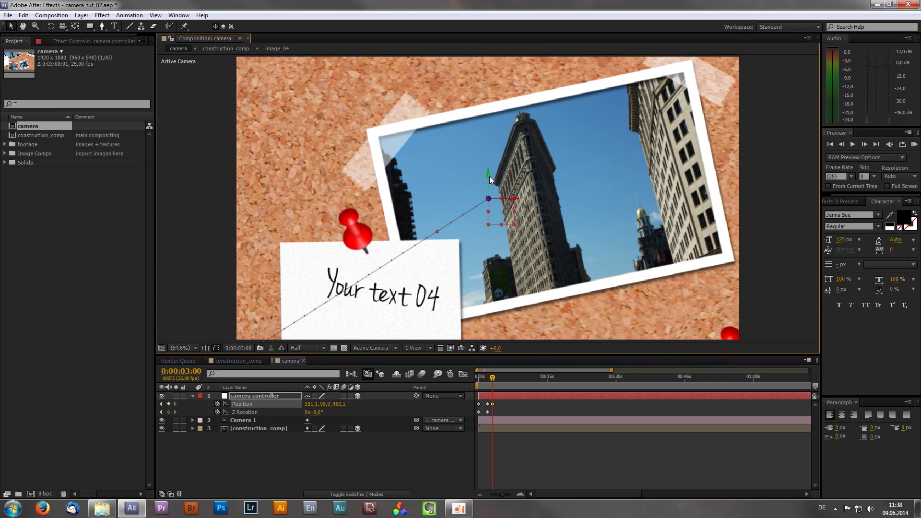
pyautogui.moveTo(487, 181); pyautogui.dragTo(499, 188)
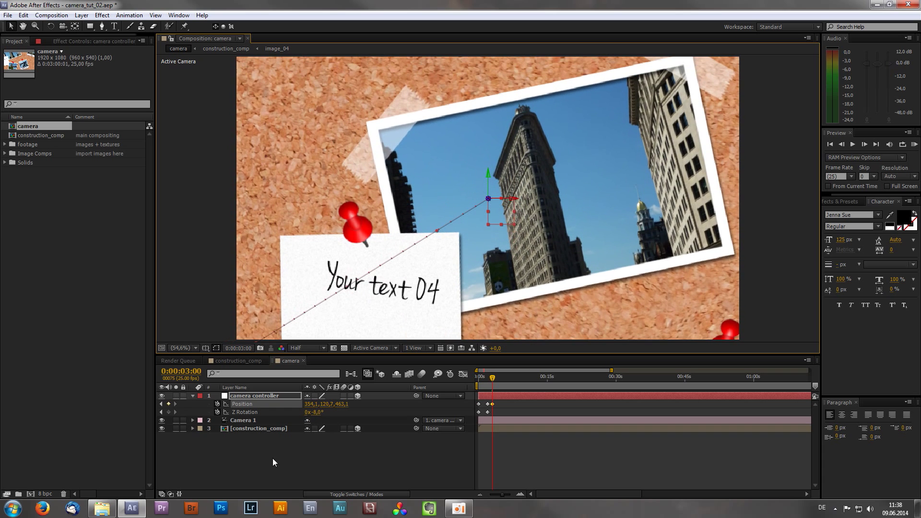
# - Keyframe the camera controller's Z Rotation at 0:00:03:00, then add Position and Z Rotation keyframes at 0:00:05:00 to hold the shot
pyautogui.click(169, 411)
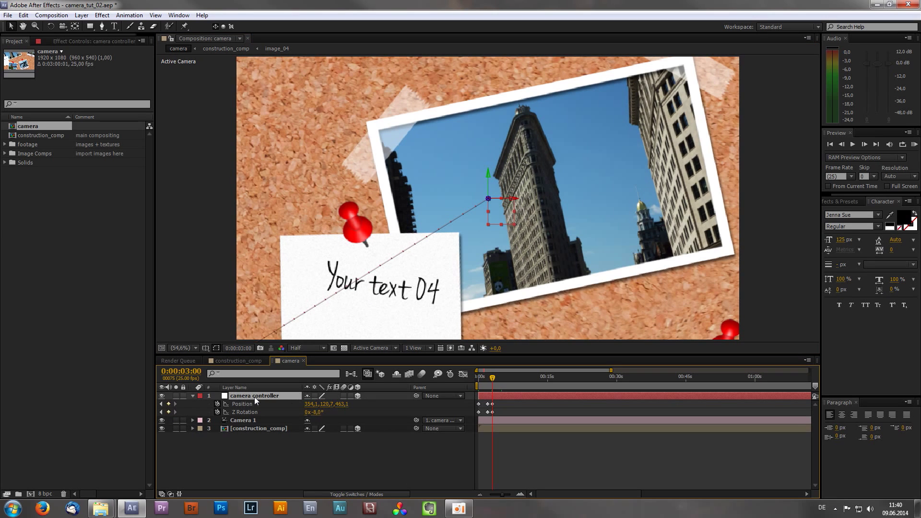
pyautogui.hotkey('shift', 'pagedown')
pyautogui.hotkey('shift', 'pagedown')
pyautogui.hotkey('shift', 'pagedown')
pyautogui.hotkey('shift', 'pagedown')
pyautogui.hotkey('shift', 'pagedown')
pyautogui.click(170, 404)
pyautogui.click(170, 411)
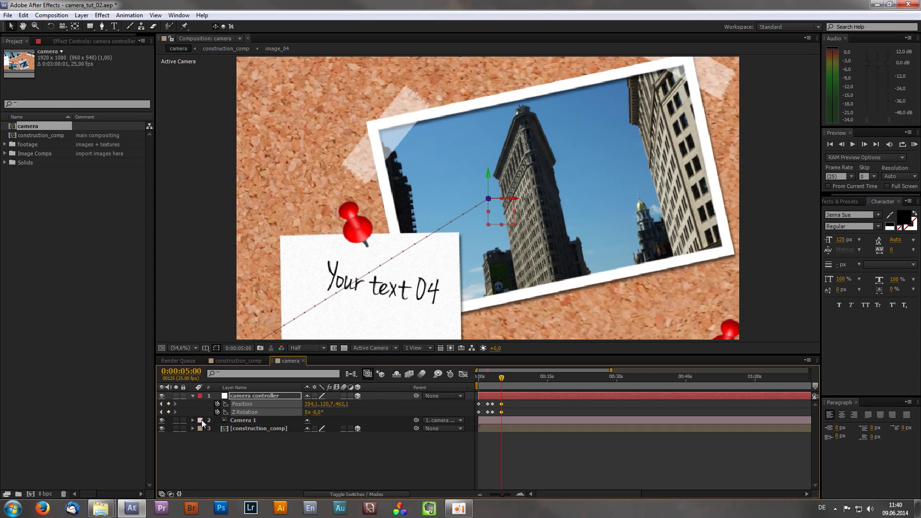
# - At 0:00:06:00, move the camera controller to about 473.2, 894, 1047.1 to frame the "Your text 02" photo and set its Z Rotation to 20°
pyautogui.click(503, 369)
pyautogui.press('pagedown')
pyautogui.moveTo(488, 178); pyautogui.dragTo(535, 385)
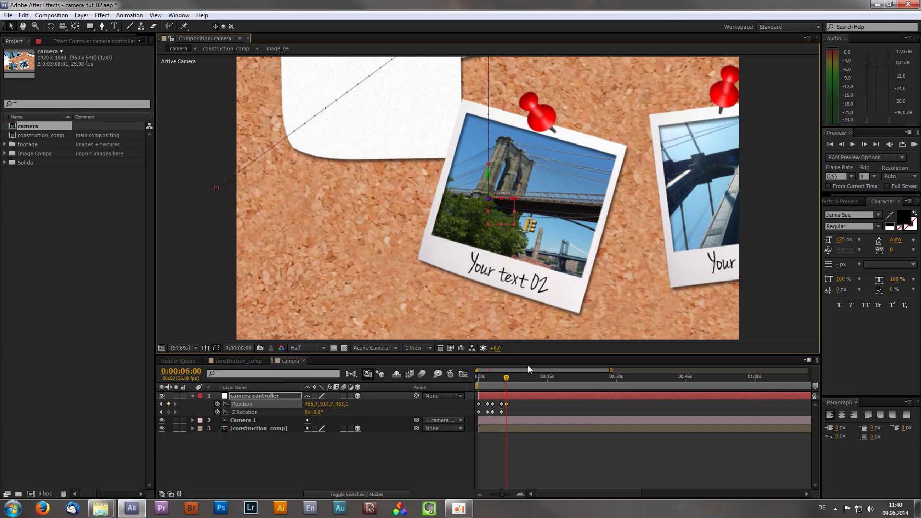
pyautogui.moveTo(493, 202); pyautogui.dragTo(419, 213)
pyautogui.moveTo(316, 411); pyautogui.dragTo(331, 412)
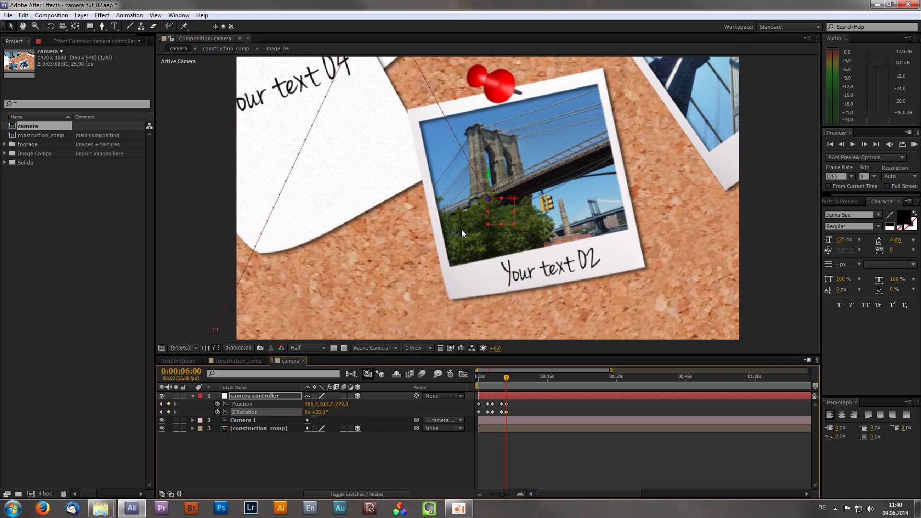
pyautogui.moveTo(488, 199); pyautogui.dragTo(436, 212)
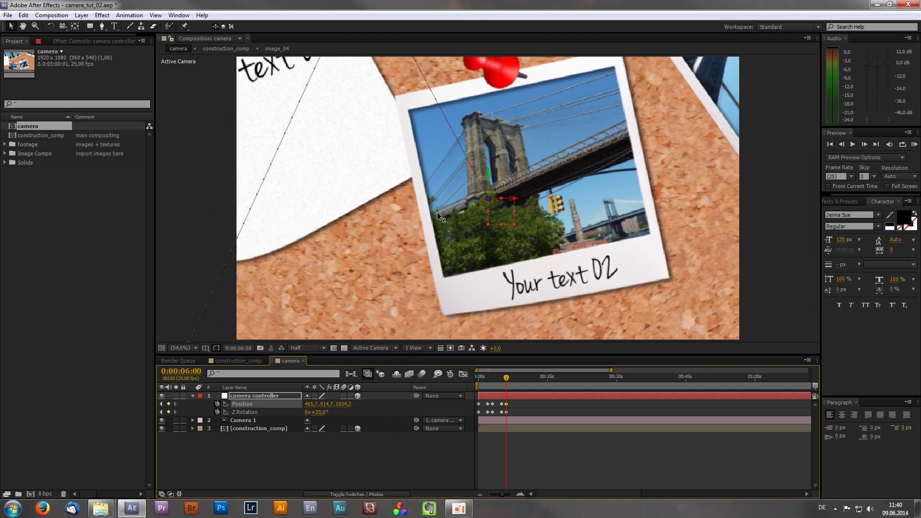
pyautogui.moveTo(491, 182); pyautogui.dragTo(492, 176)
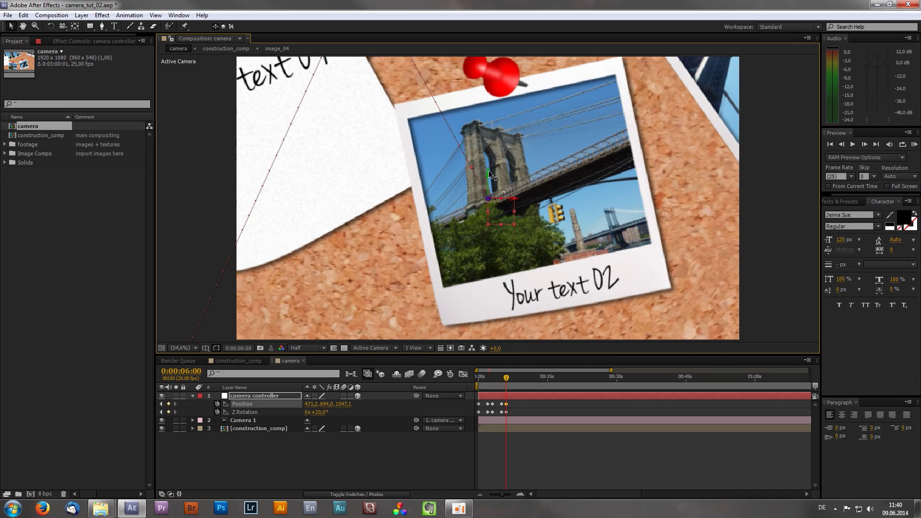
# - Play back the camera move across the note and photos to check the animation up to the "Your text 02" photo
pyautogui.moveTo(506, 378)
pyautogui.mouseDown()
pyautogui.moveTo(478, 383)
pyautogui.moveTo(513, 381)
pyautogui.mouseUp()
pyautogui.click(483, 383)
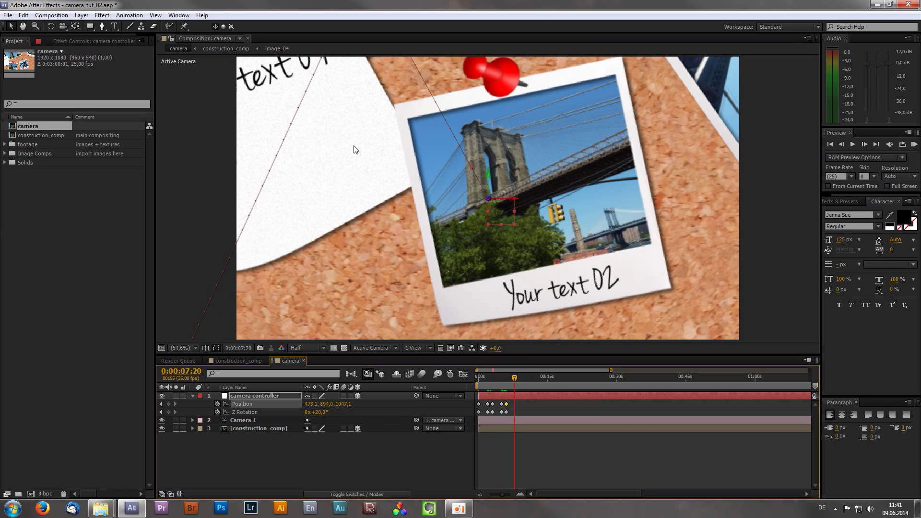
pyautogui.click(271, 396)
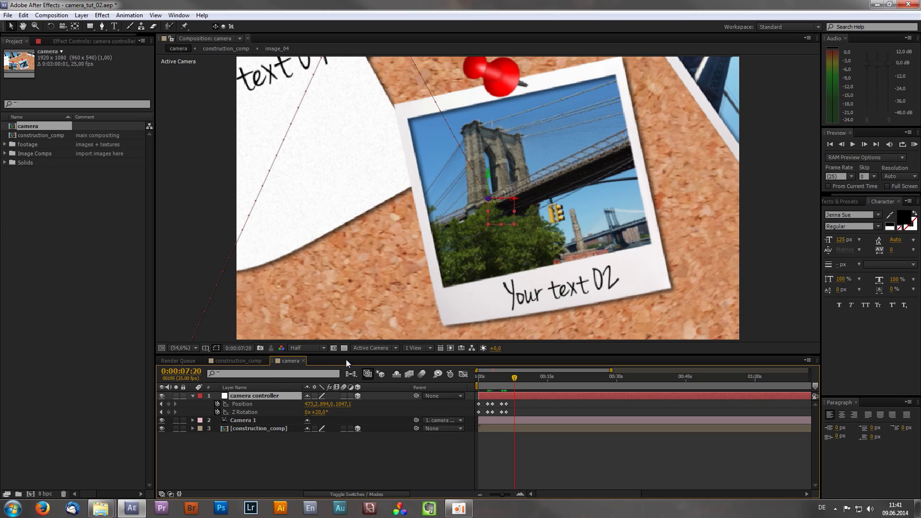
# - At 0:00:08:08, move the camera controller to about 1301, 819.3, 1047.1 over the "Your text 03" photo and set its Z Rotation to -2°
pyautogui.click(505, 378)
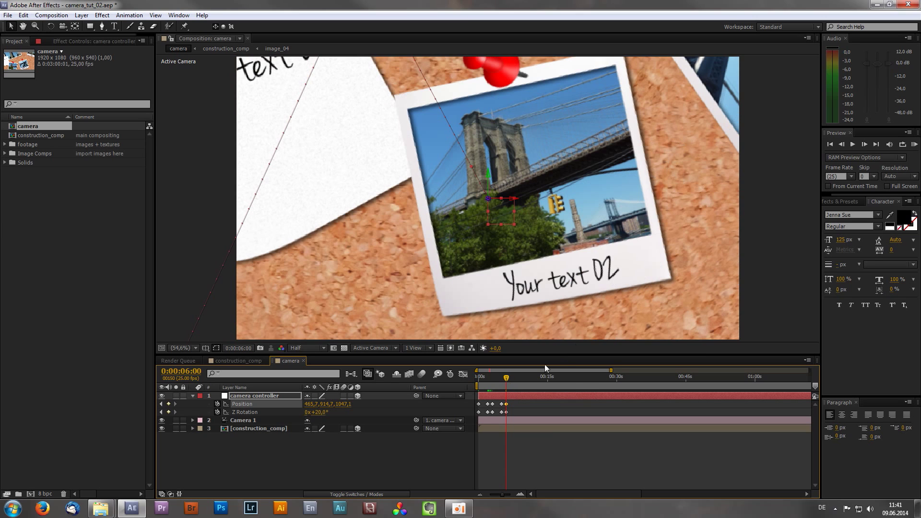
pyautogui.moveTo(506, 379); pyautogui.dragTo(517, 379)
pyautogui.moveTo(513, 202); pyautogui.dragTo(709, 201)
pyautogui.moveTo(489, 174); pyautogui.dragTo(519, 82)
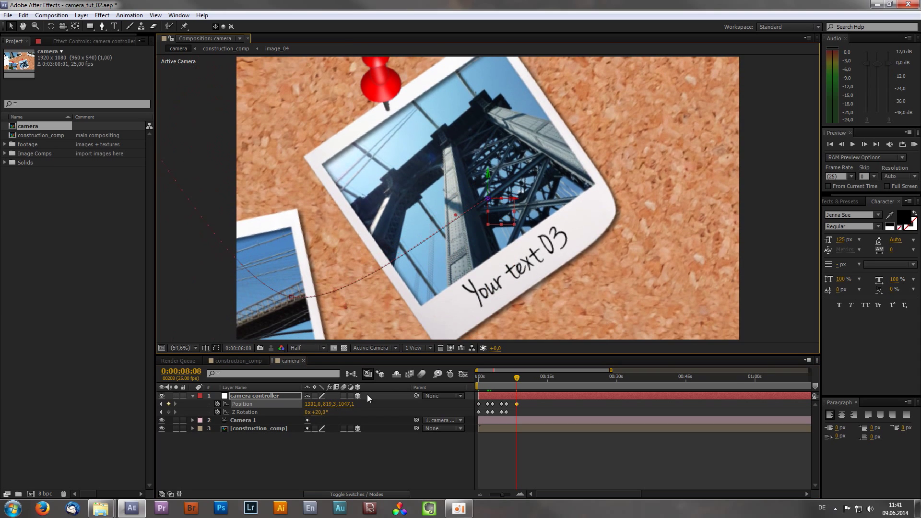
pyautogui.moveTo(324, 417); pyautogui.dragTo(313, 417)
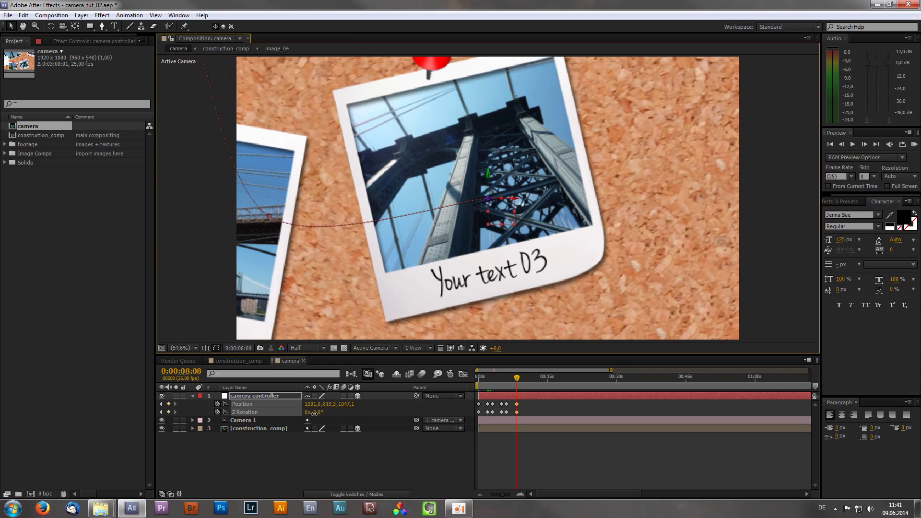
# - Scrub between the "Your text 02" and "Your text 03" photos to examine the camera controller's motion path
pyautogui.moveTo(516, 389); pyautogui.dragTo(511, 389)
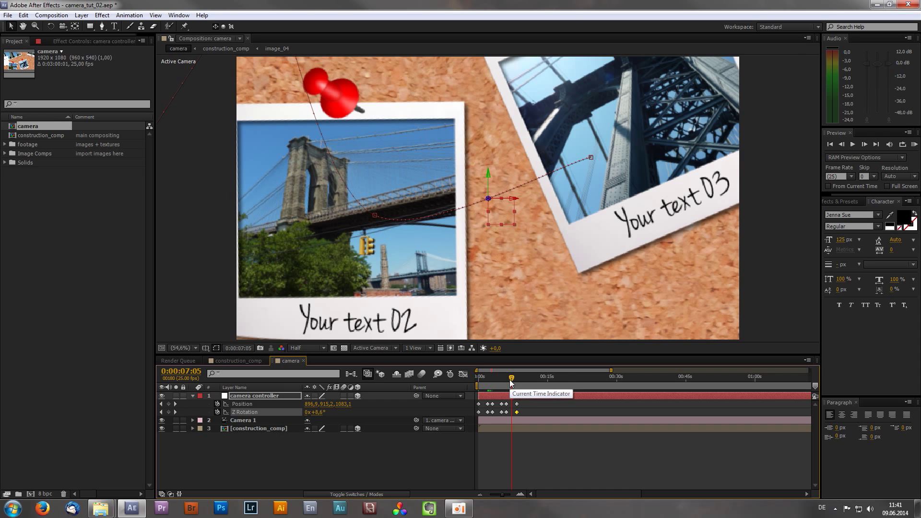
pyautogui.moveTo(511, 380); pyautogui.dragTo(505, 383)
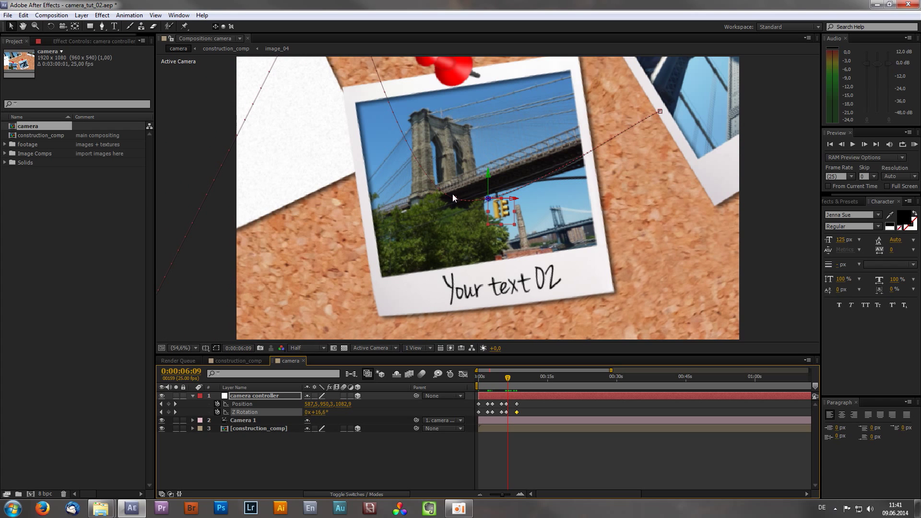
pyautogui.moveTo(508, 382); pyautogui.dragTo(506, 382)
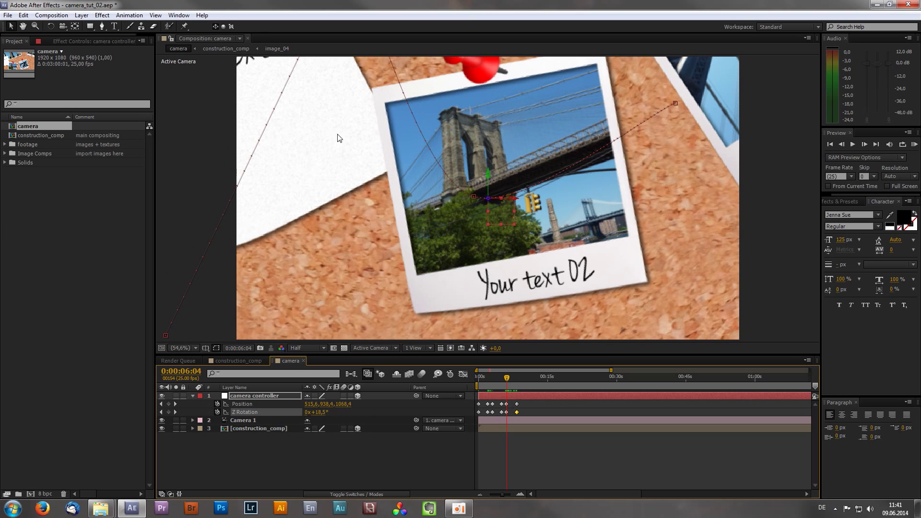
# - Convert the motion path vertex at the "Your text 02" photo to a corner with the Convert Vertex tool and scrub through the move
pyautogui.click(103, 28)
pyautogui.click(154, 57)
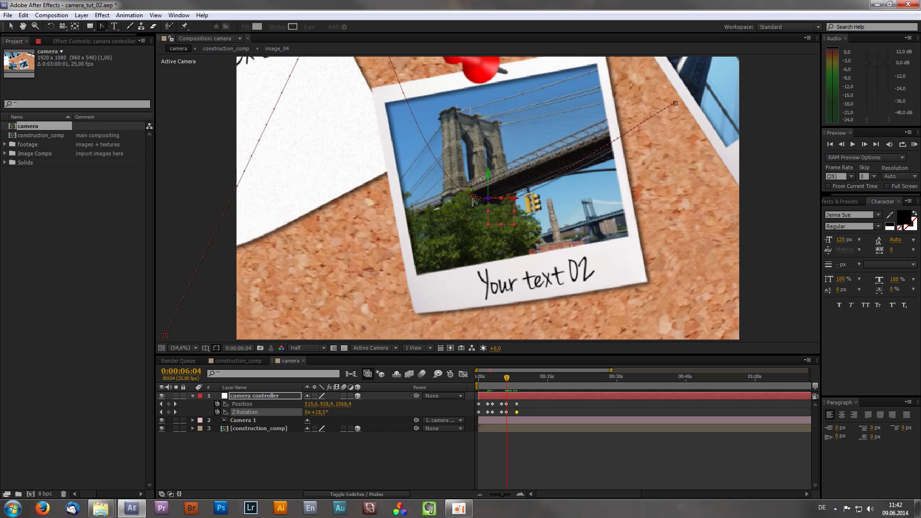
pyautogui.moveTo(474, 201); pyautogui.dragTo(476, 213)
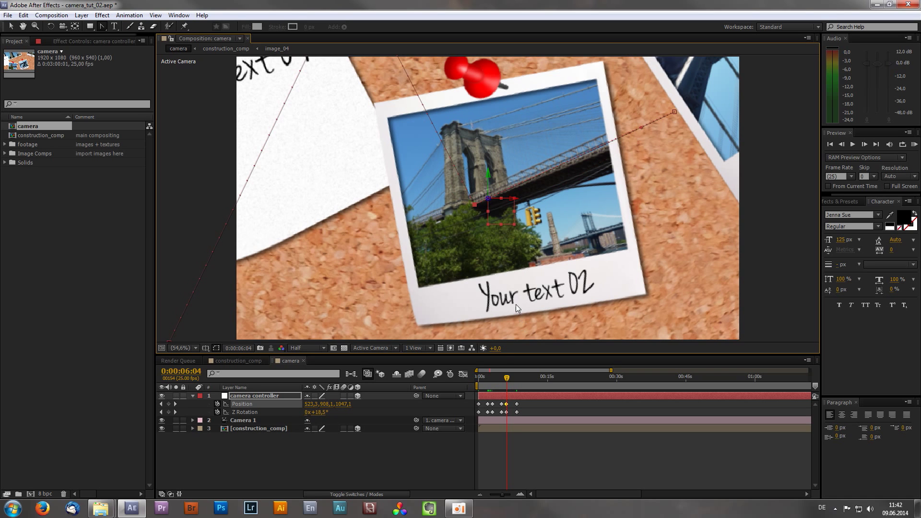
pyautogui.moveTo(510, 376)
pyautogui.mouseDown()
pyautogui.moveTo(503, 381)
pyautogui.moveTo(513, 378)
pyautogui.mouseUp()
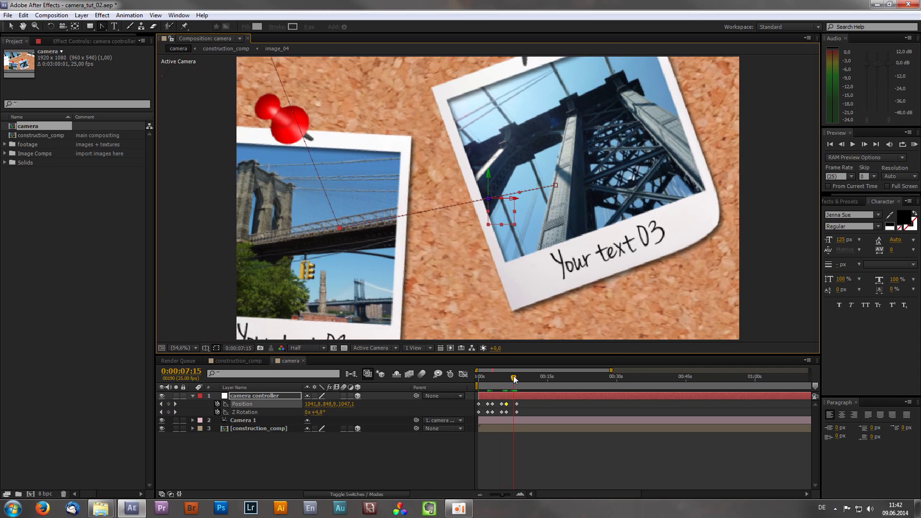